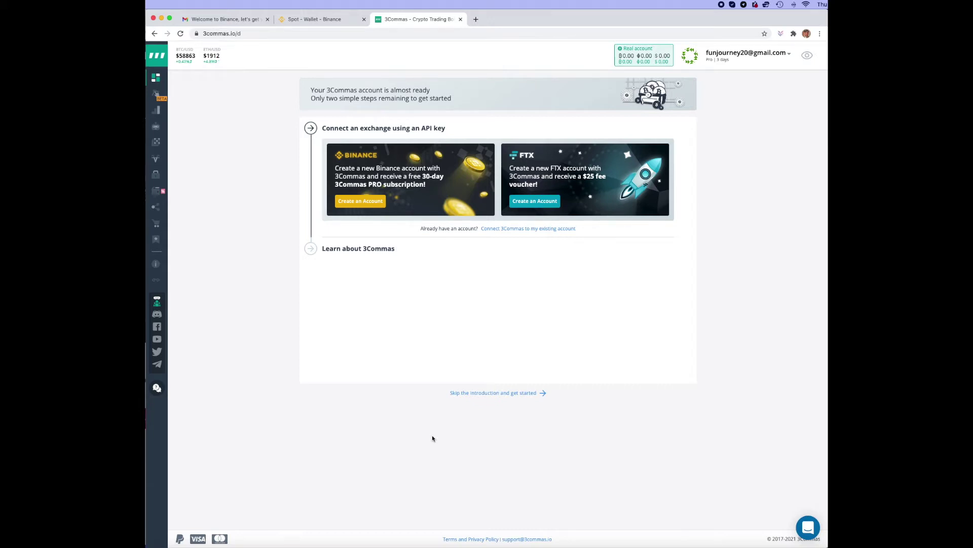
# Skip the 3Commas getting-started introduction to reach the My Exchanges page.
pyautogui.click(540, 394)
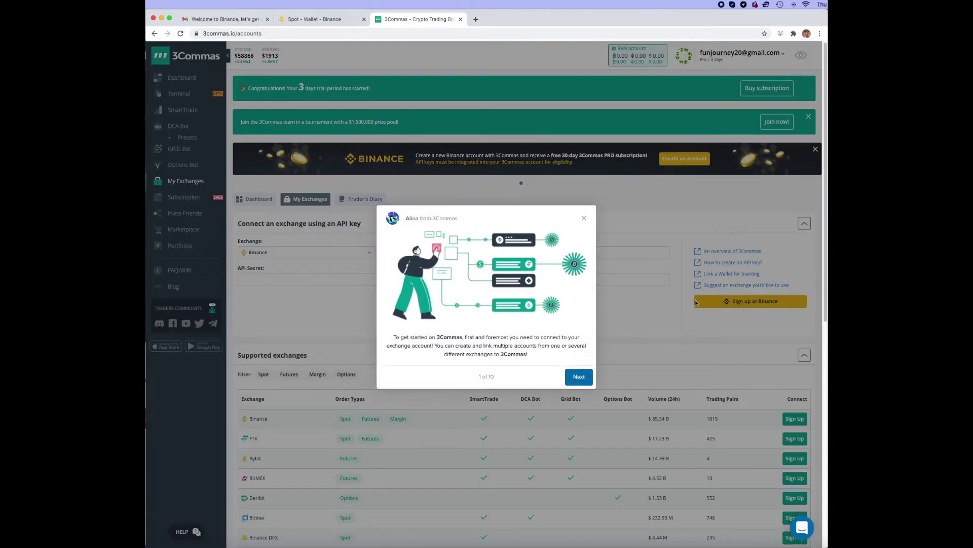
# Close the 'Alina from 3Commas' onboarding tour and browse the Supported exchanges table.
pyautogui.click(584, 220)
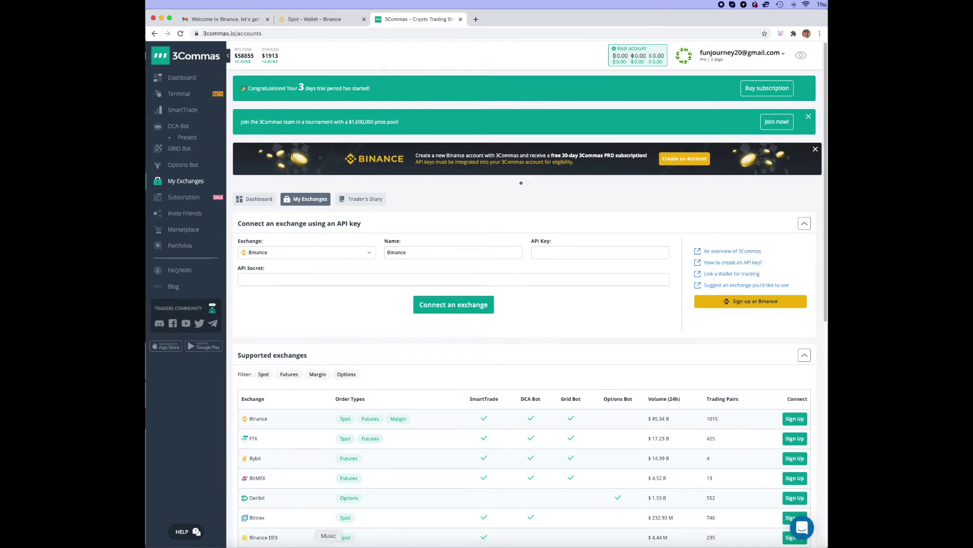
pyautogui.scroll(-5, 381, 473)
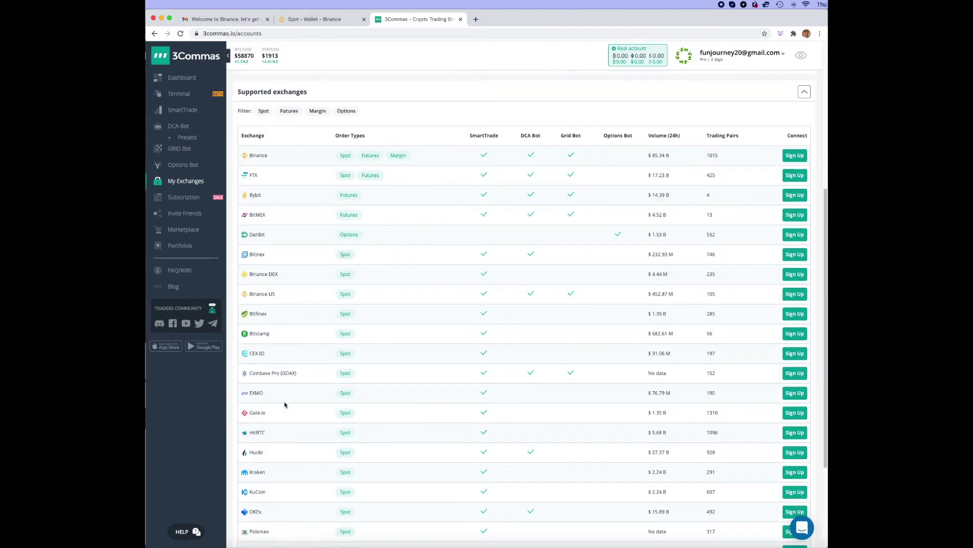
pyautogui.scroll(5, 406, 393)
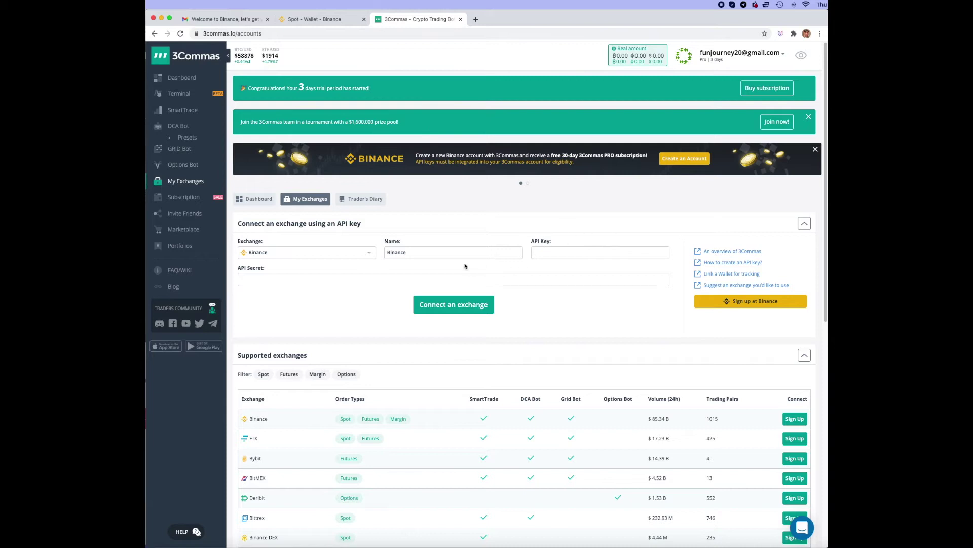
# Change the Binance connection name from 'Binance' to '3Commas Trading'.
pyautogui.click(414, 253)
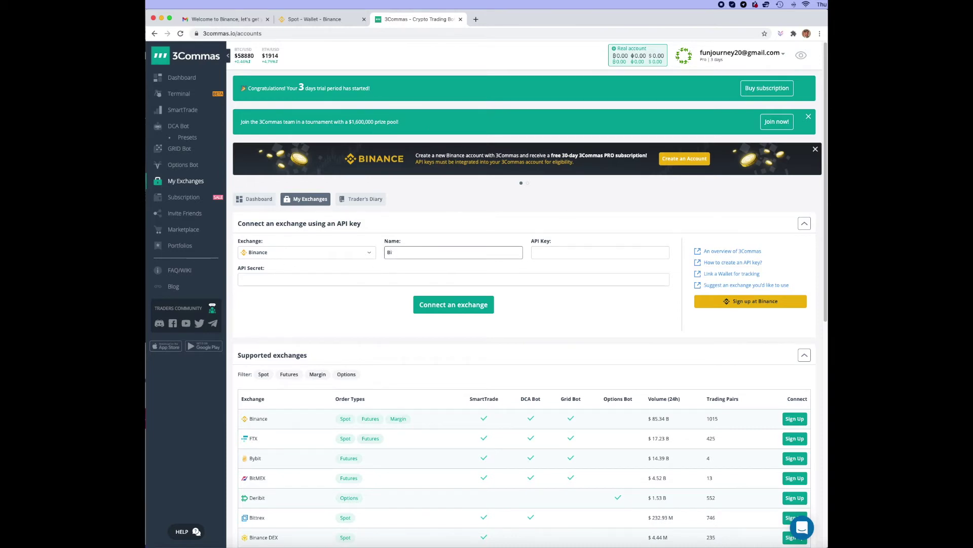
pyautogui.press('BackSpace')
pyautogui.press('BackSpace')
pyautogui.write('3')
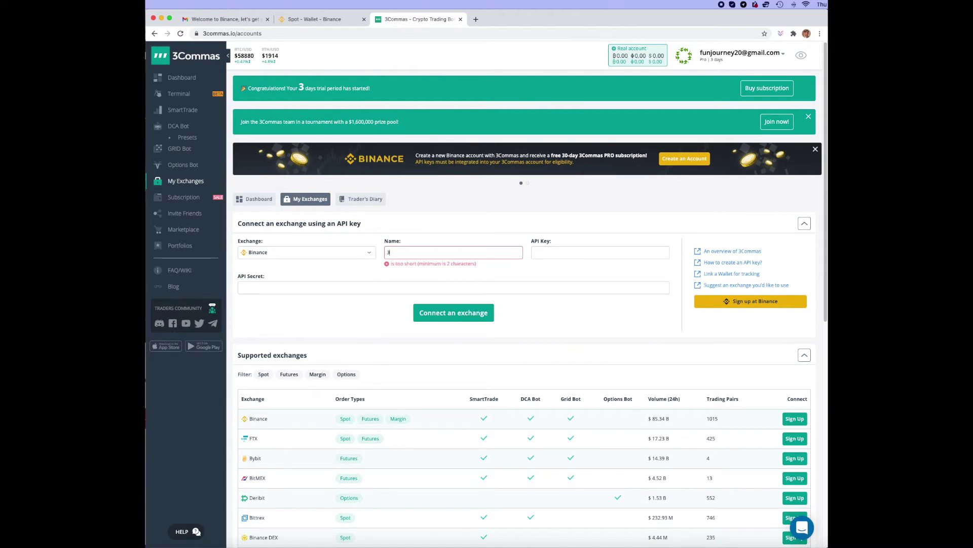
pyautogui.write('C')
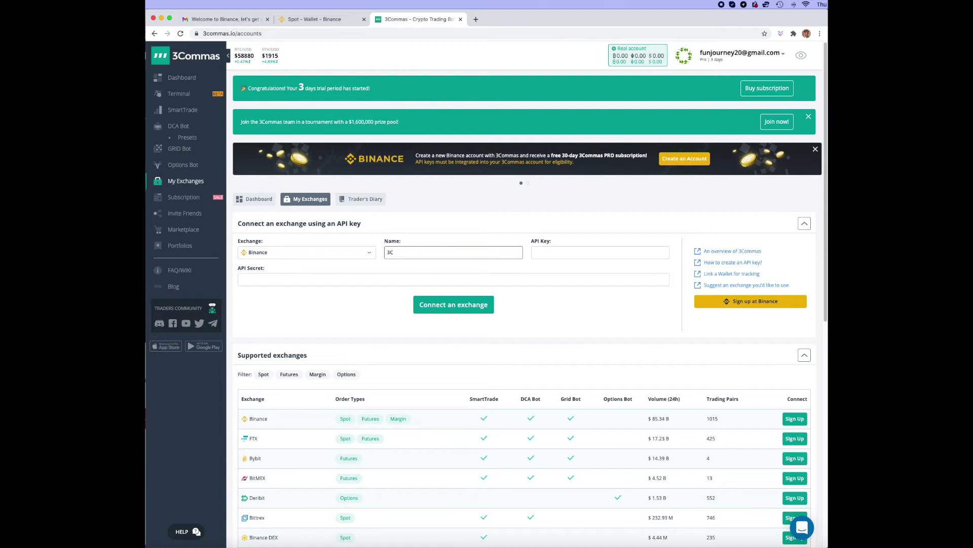
pyautogui.write('ommas Trading')
pyautogui.click(511, 225)
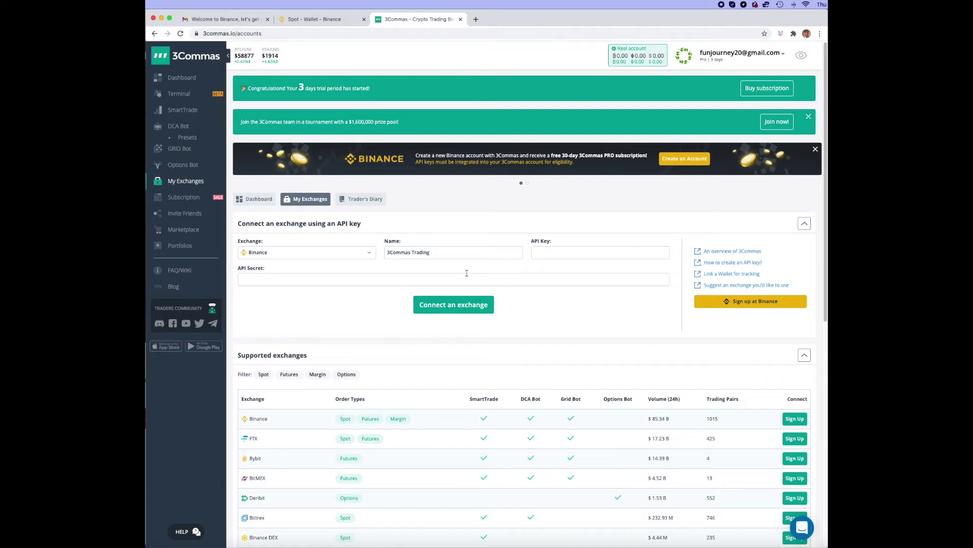
# Switch to Binance and choose API Management from the profile account menu.
pyautogui.click(324, 20)
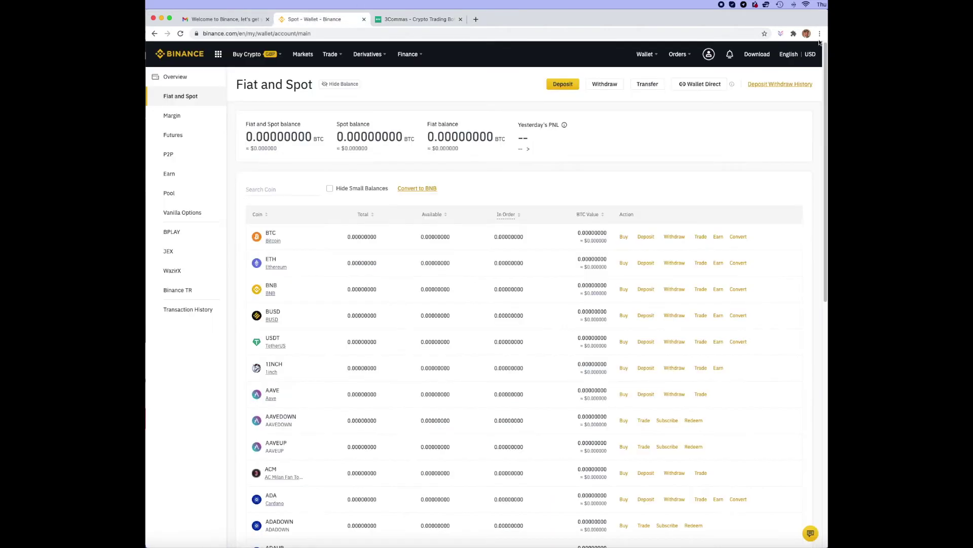
pyautogui.moveTo(658, 56)
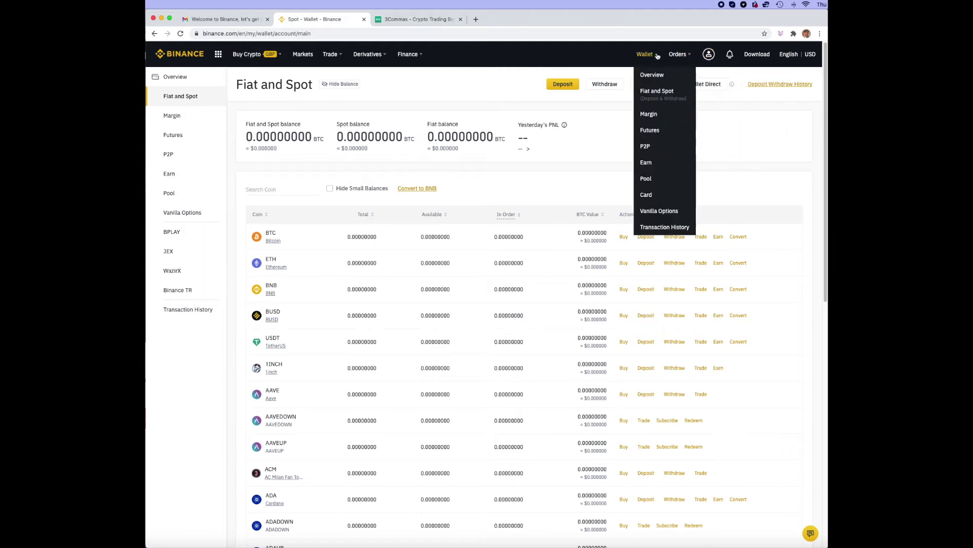
pyautogui.moveTo(709, 60)
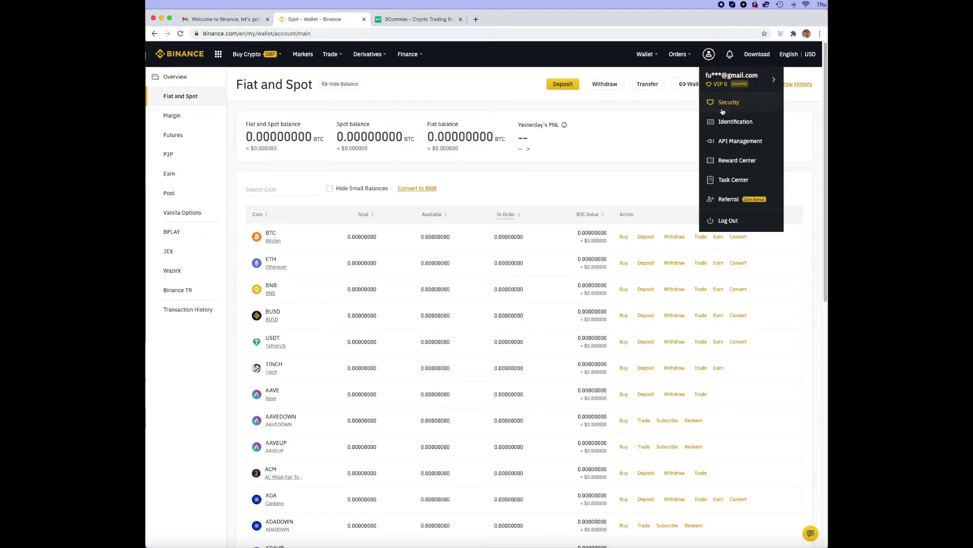
pyautogui.click(736, 144)
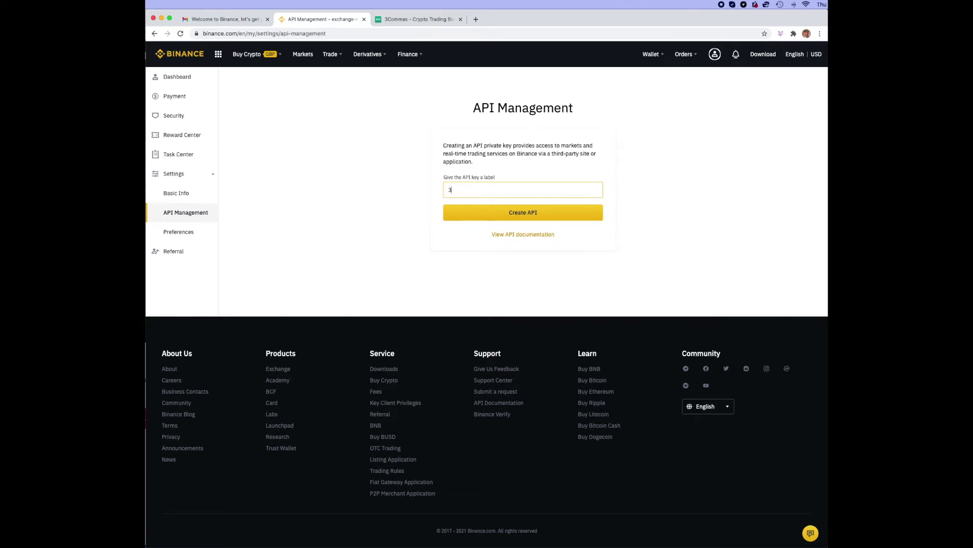
# Create an API key labelled '3commas Trading', postponing the security verification with 'Remind me later'.
pyautogui.write('coomas Trading')
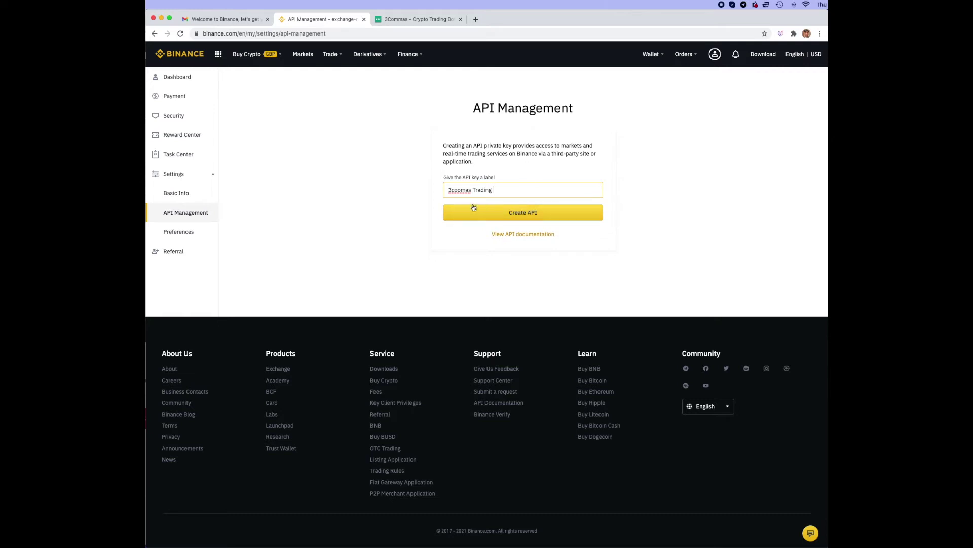
pyautogui.click(459, 191)
pyautogui.press('BackSpace')
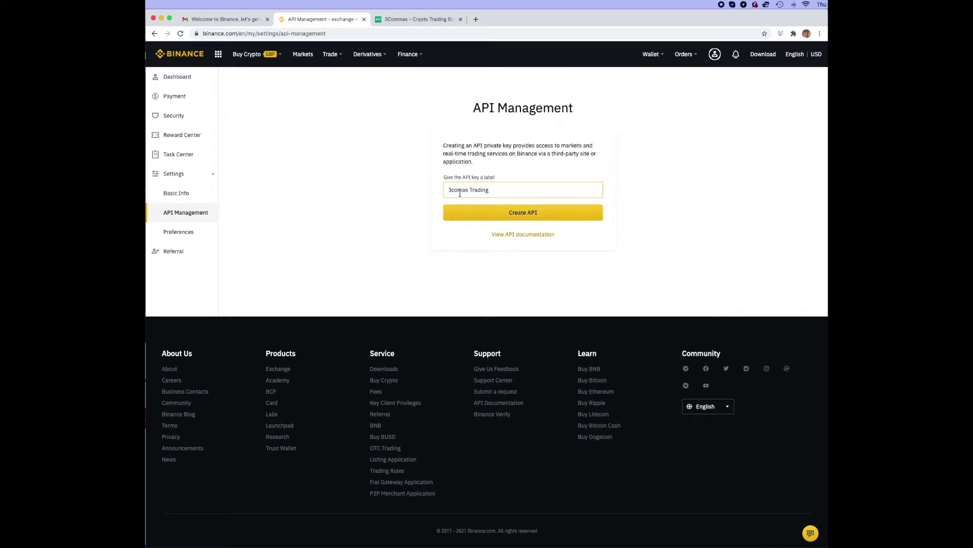
pyautogui.write('m')
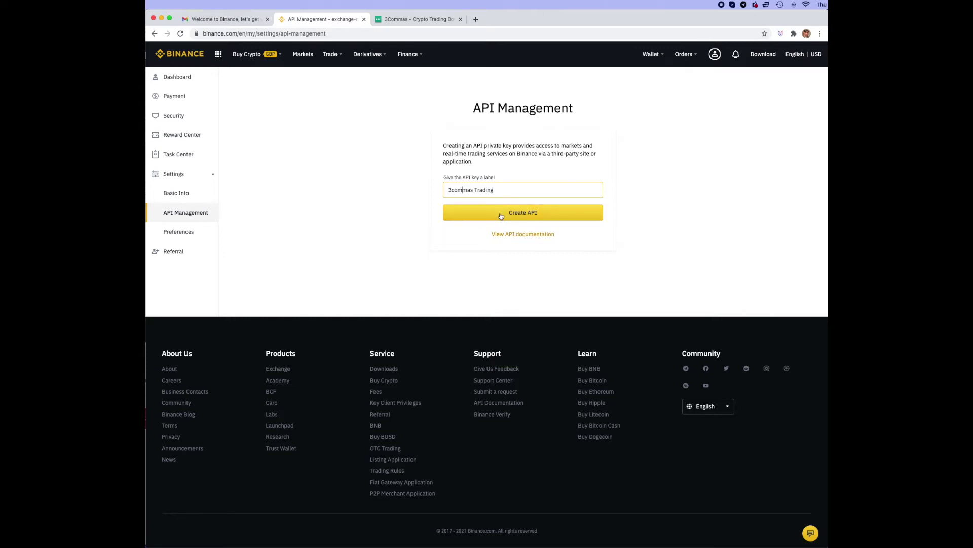
pyautogui.click(501, 216)
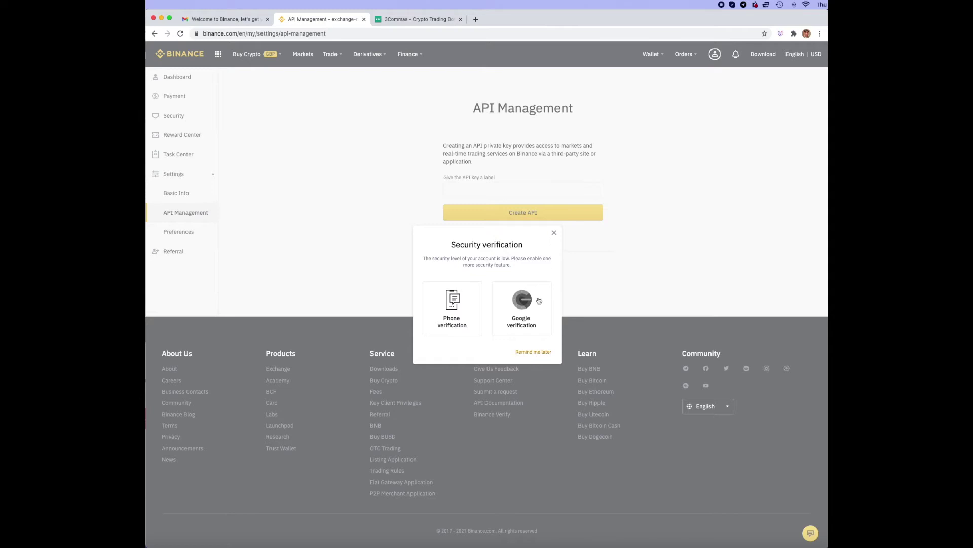
pyautogui.click(534, 351)
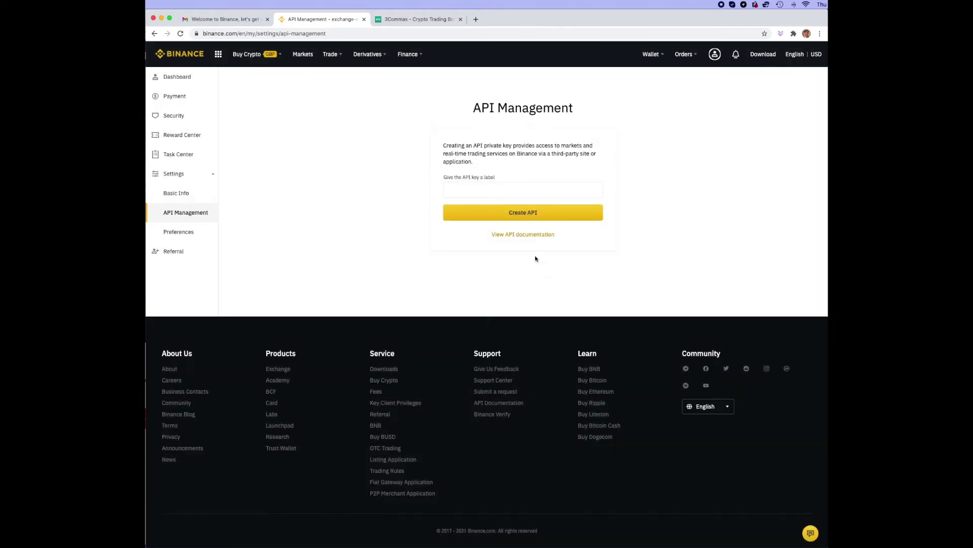
# Retry the API key as '3Commas', defer verification again, and open the GitHub API documentation.
pyautogui.click(512, 215)
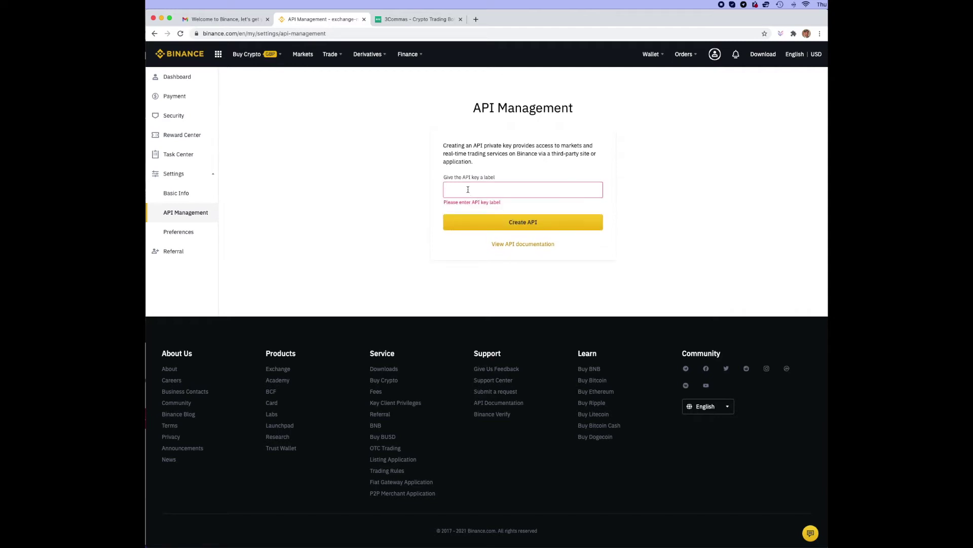
pyautogui.write('3')
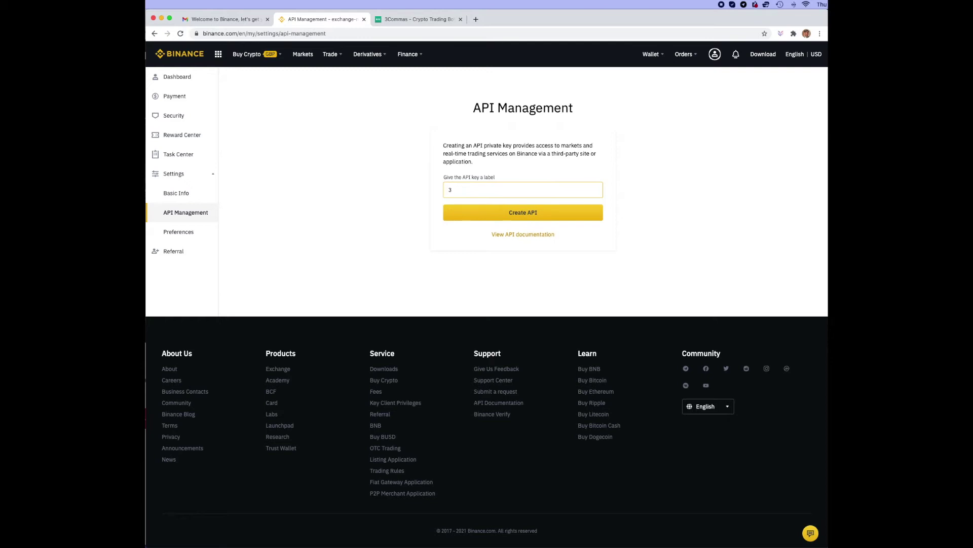
pyautogui.write('Commas')
pyautogui.click(497, 211)
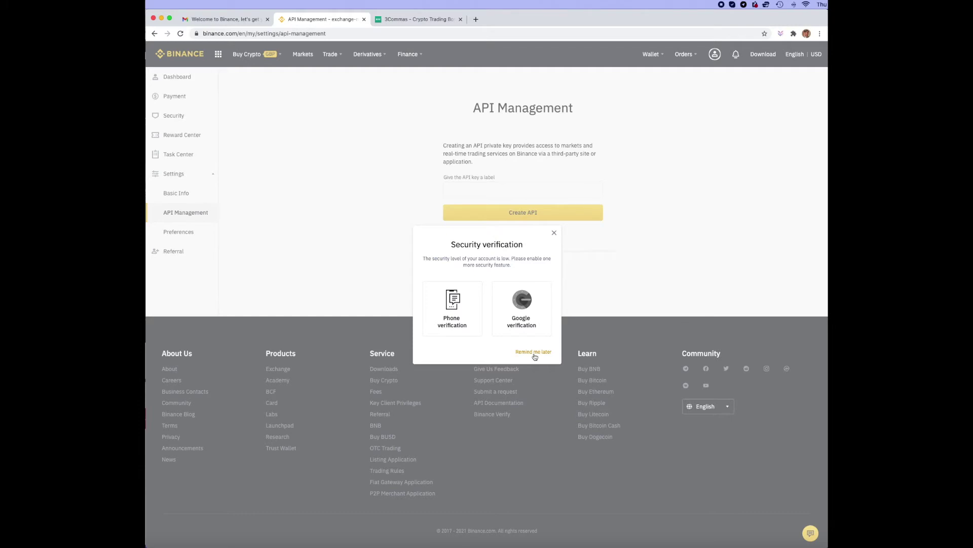
pyautogui.click(534, 351)
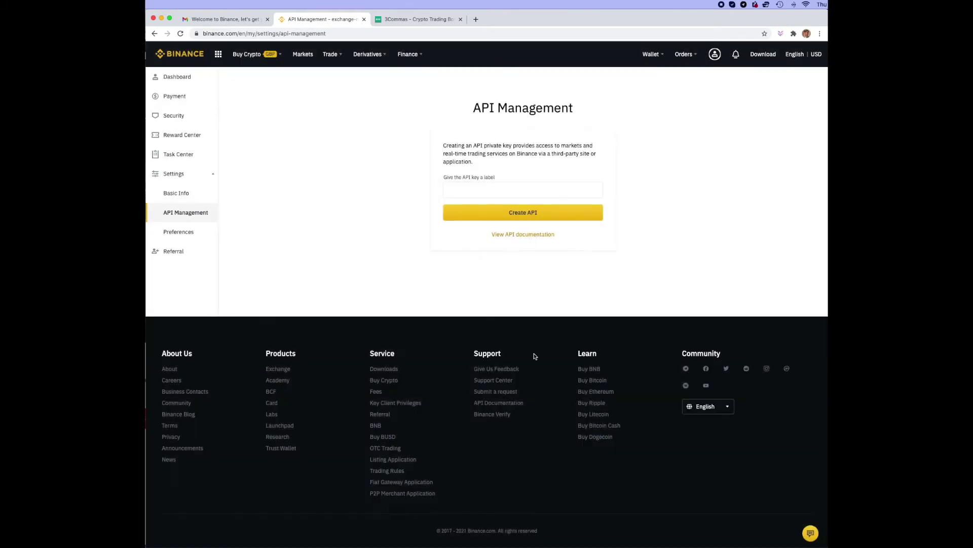
pyautogui.click(501, 235)
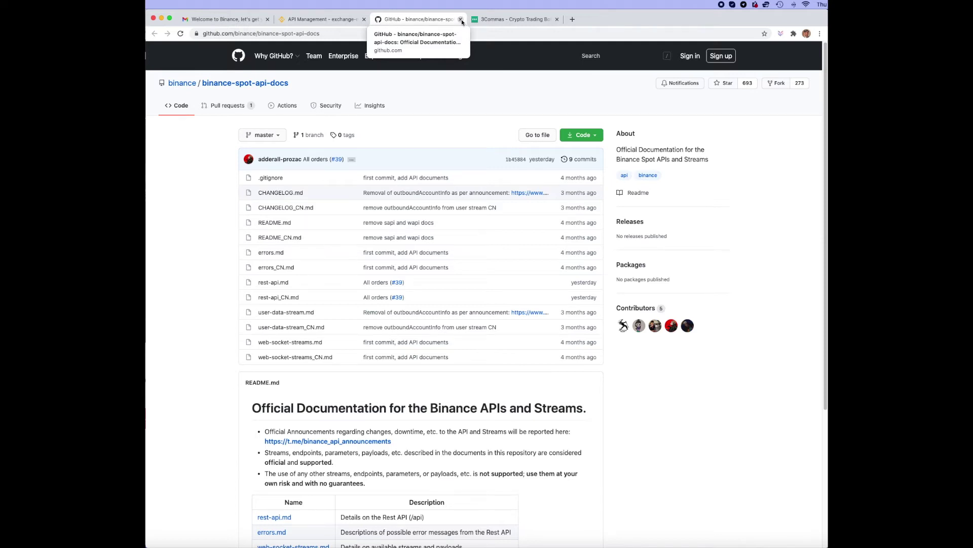
# Close the GitHub documentation tab and select the empty API key label field.
pyautogui.click(460, 19)
pyautogui.click(480, 191)
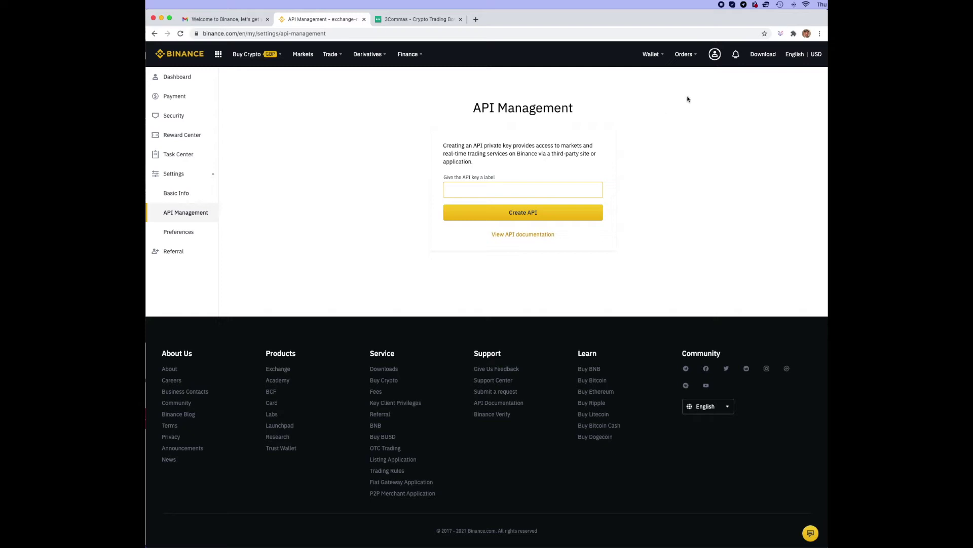
# Screenshot the Google Authenticator QR code and advance to the backup key step.
pyautogui.moveTo(672, 55)
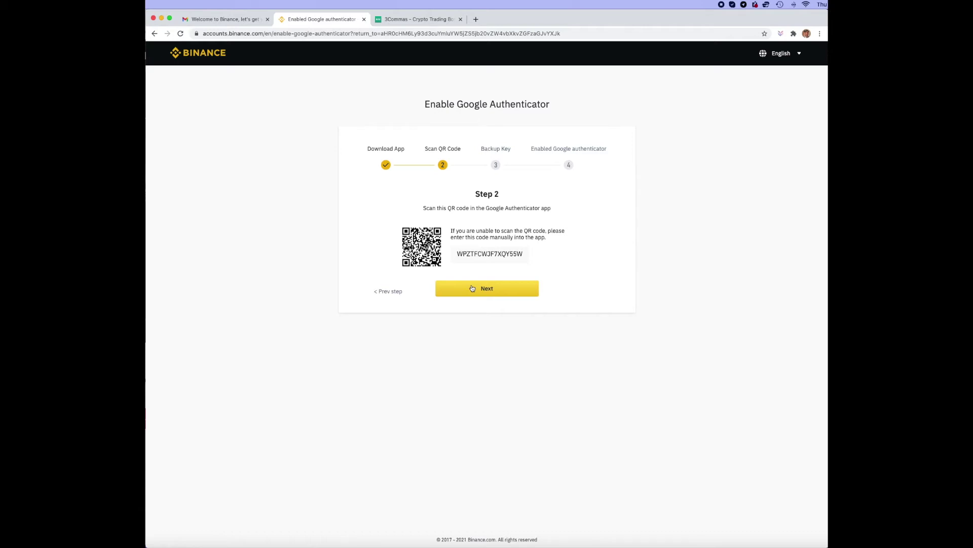
pyautogui.press('super+shift+4')
pyautogui.moveTo(308, 88); pyautogui.dragTo(679, 339)
pyautogui.click(503, 293)
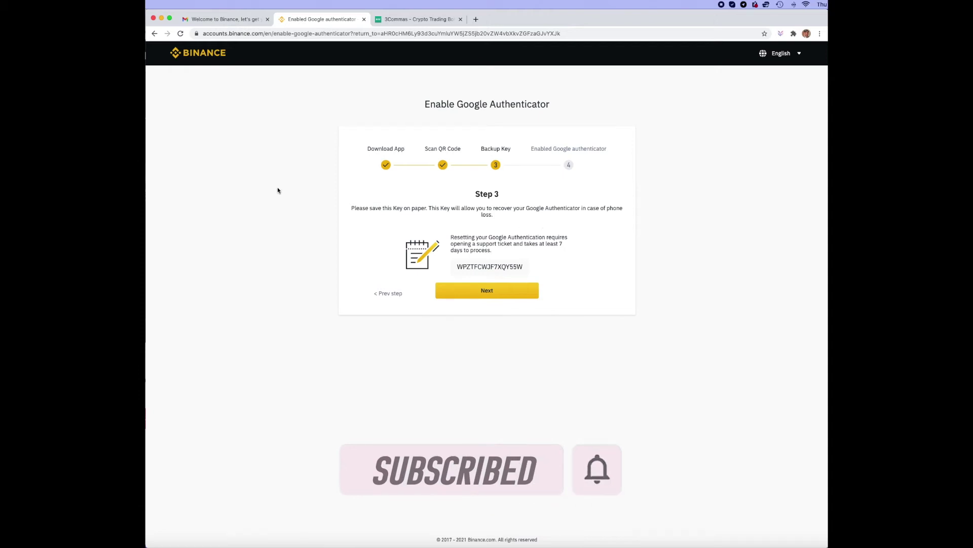
# Screenshot the backup key, continue to step 4, and send the e-mail verification code.
pyautogui.press('super+shift+4')
pyautogui.moveTo(287, 81); pyautogui.dragTo(694, 348)
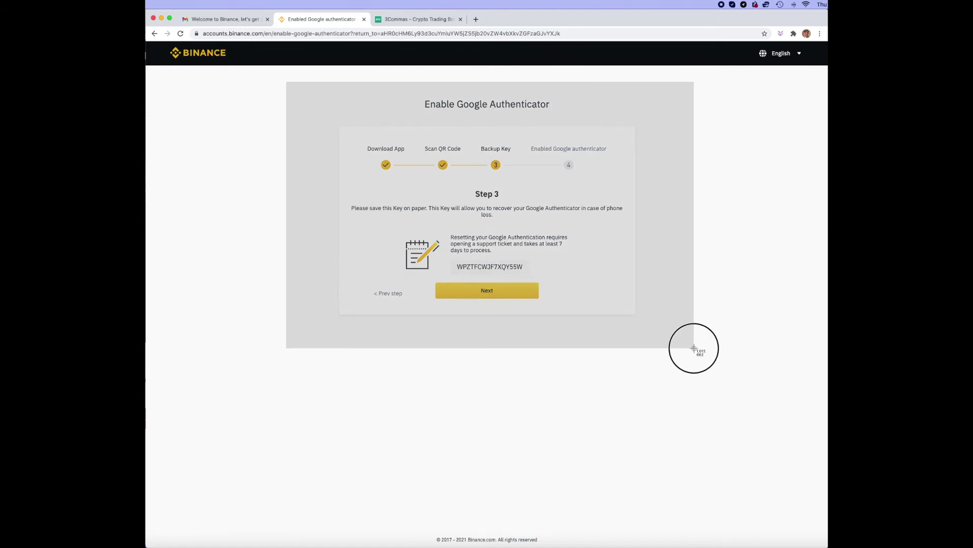
pyautogui.moveTo(695, 348); pyautogui.dragTo(694, 350)
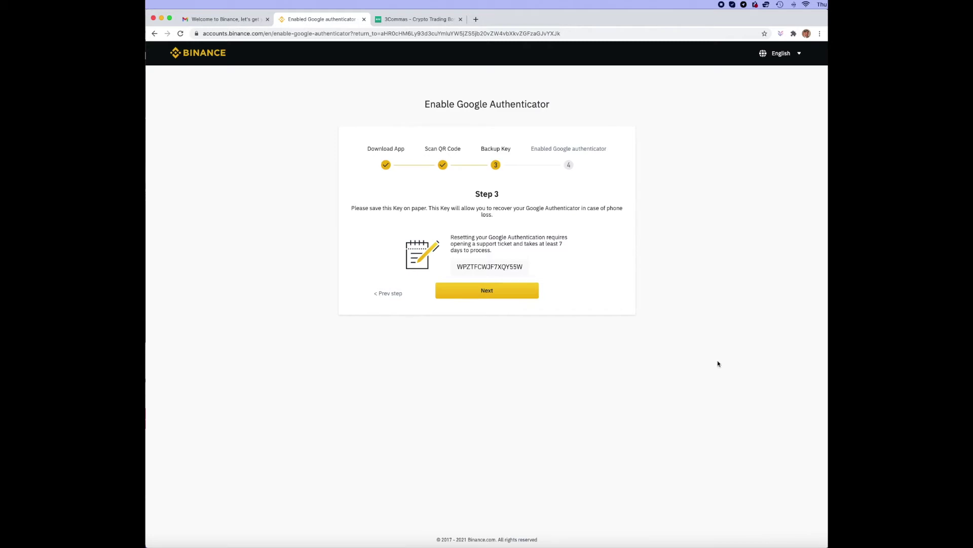
pyautogui.click(495, 290)
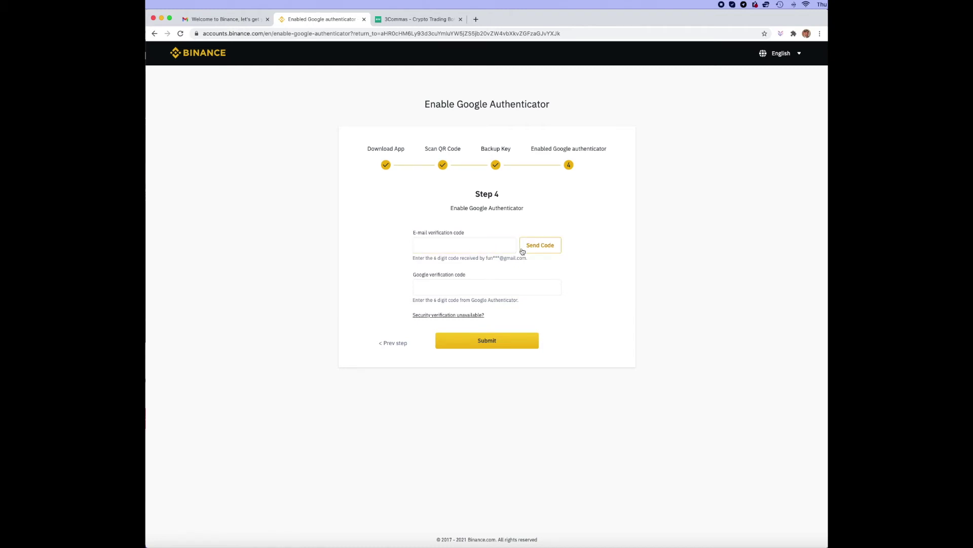
pyautogui.click(526, 250)
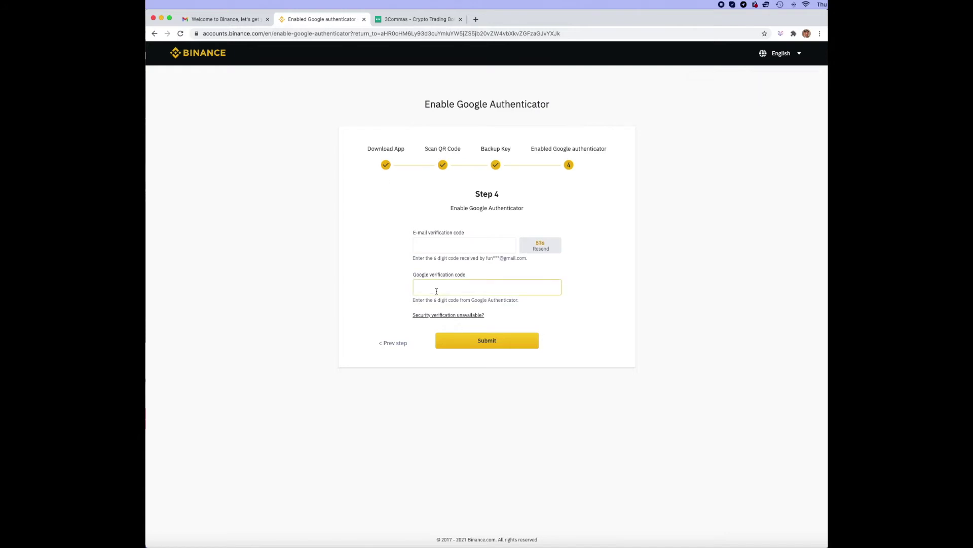
# Open Binance's 'Bind Google 2FA' e-mail in the Gmail inbox.
pyautogui.click(234, 19)
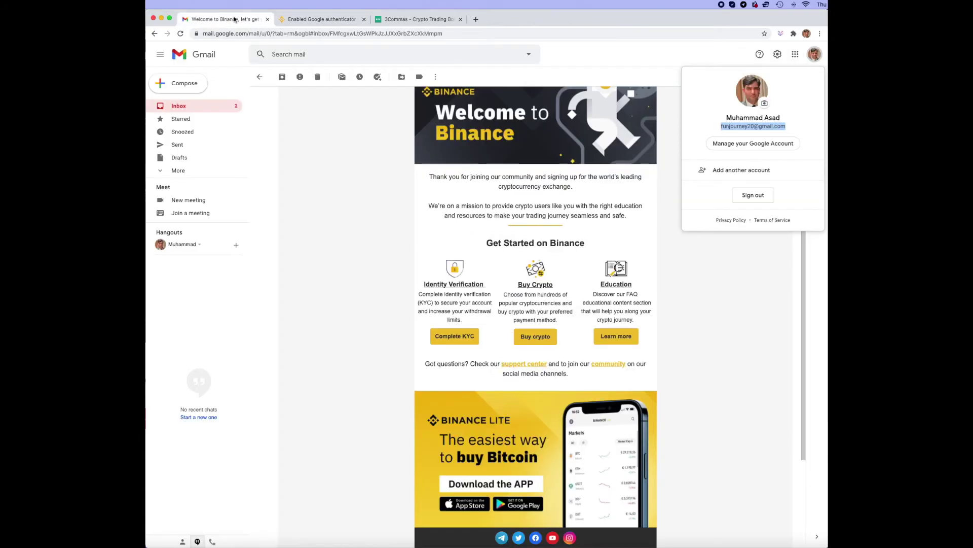
pyautogui.click(265, 80)
pyautogui.click(265, 80)
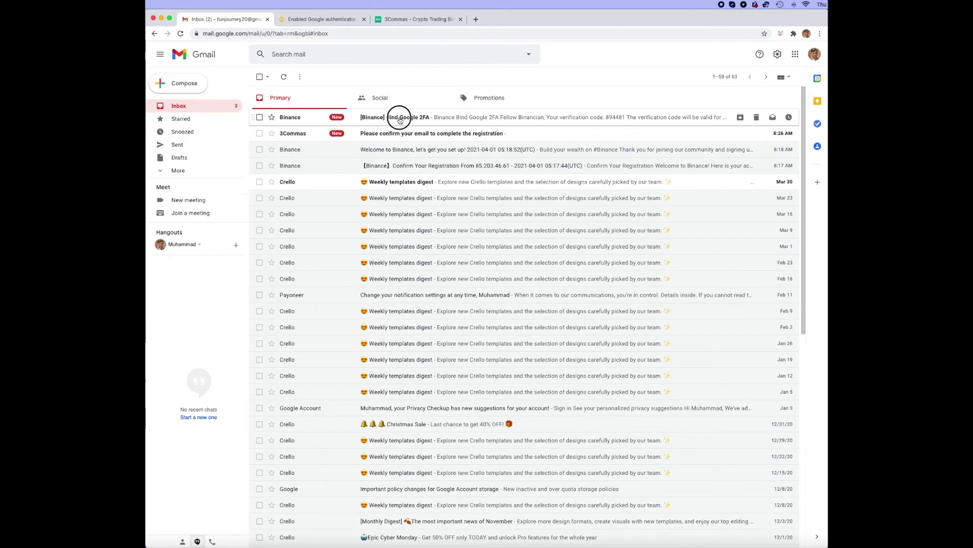
pyautogui.click(399, 119)
# Copy the e-mail verification code and return to Binance's step-4 form.
pyautogui.moveTo(426, 261)
pyautogui.mouseDown()
pyautogui.moveTo(467, 272)
pyautogui.moveTo(428, 263)
pyautogui.mouseUp()
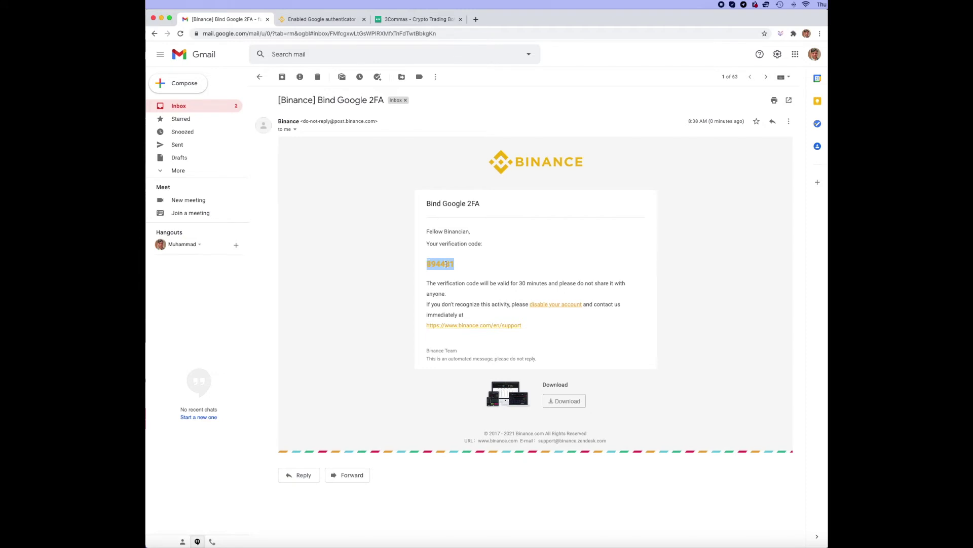
pyautogui.rightClick(439, 259)
pyautogui.click(452, 279)
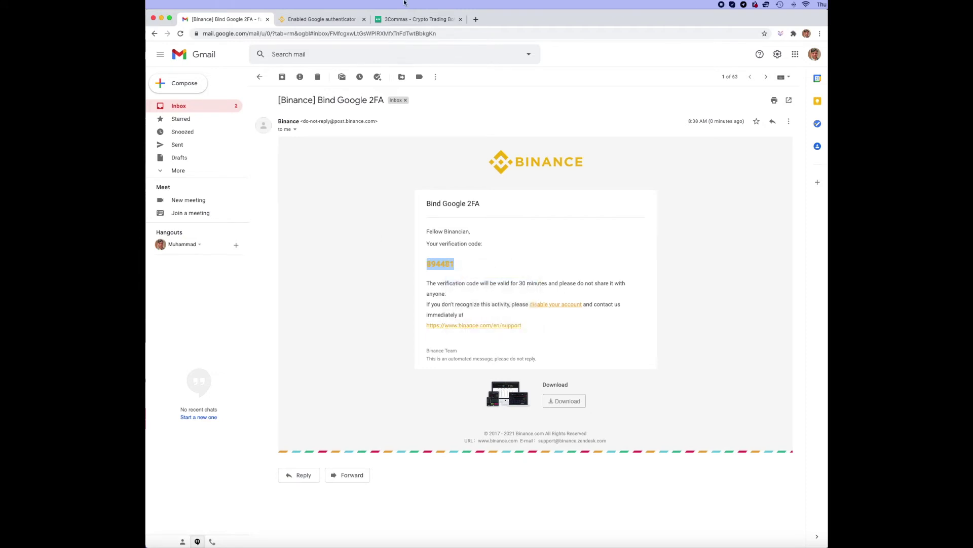
pyautogui.click(336, 19)
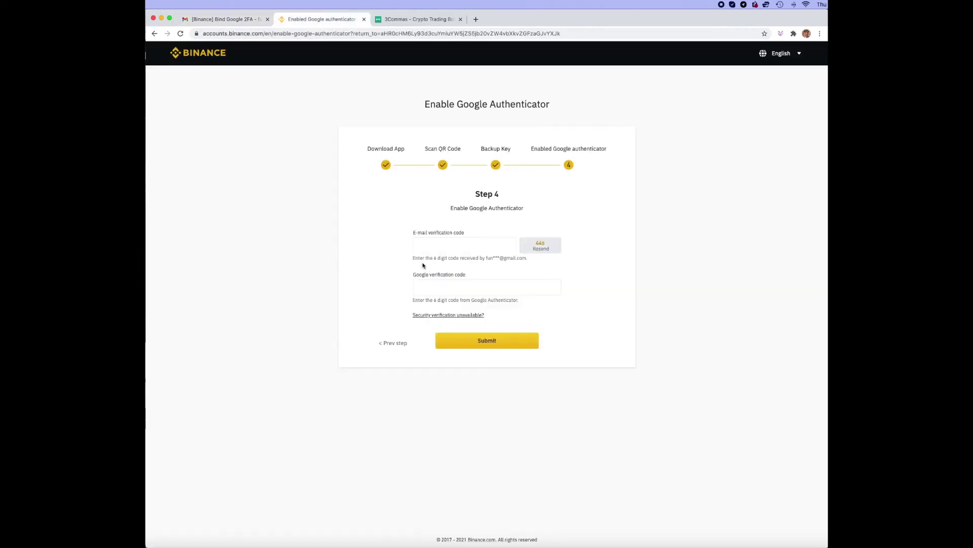
pyautogui.click(427, 247)
# Paste the e-mail code, enter the Google Authenticator code, and submit to enable 2FA.
pyautogui.rightClick(429, 252)
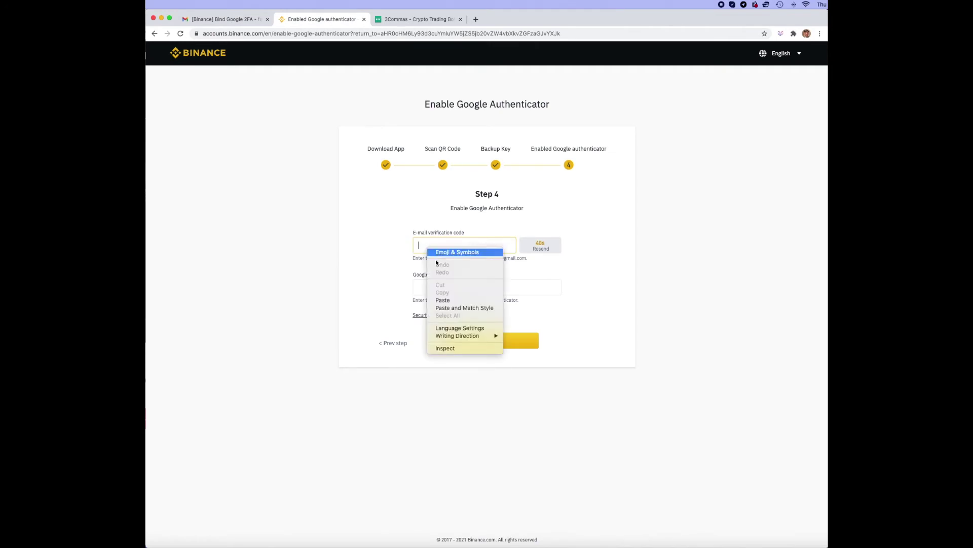
pyautogui.click(449, 300)
pyautogui.click(444, 287)
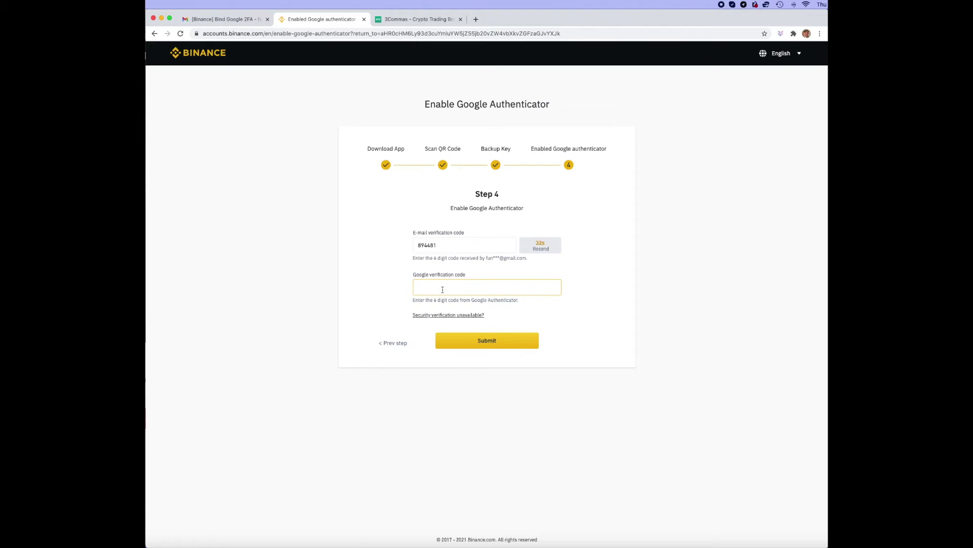
pyautogui.click(472, 344)
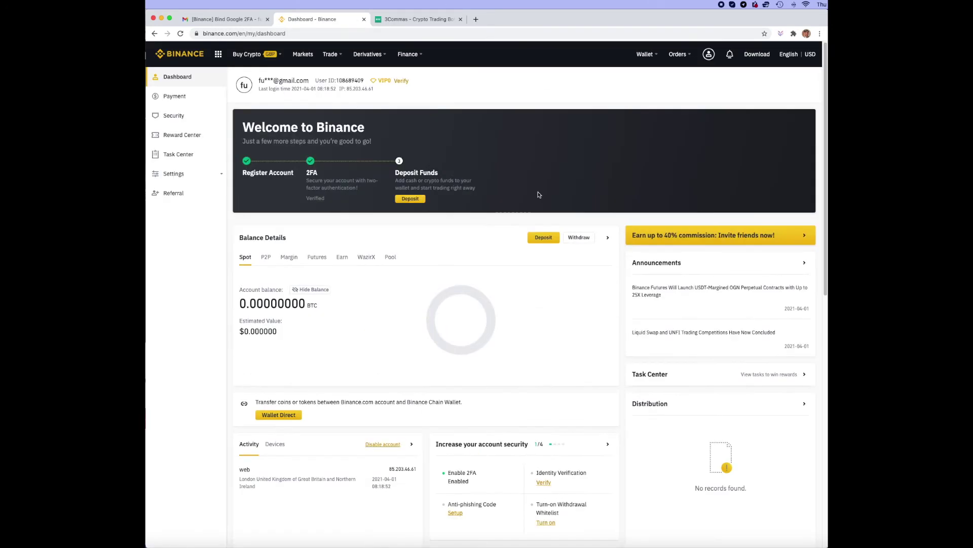
# Check the 2FA-verified dashboard, then pick API Management from the profile menu.
pyautogui.scroll(-15, 479, 266)
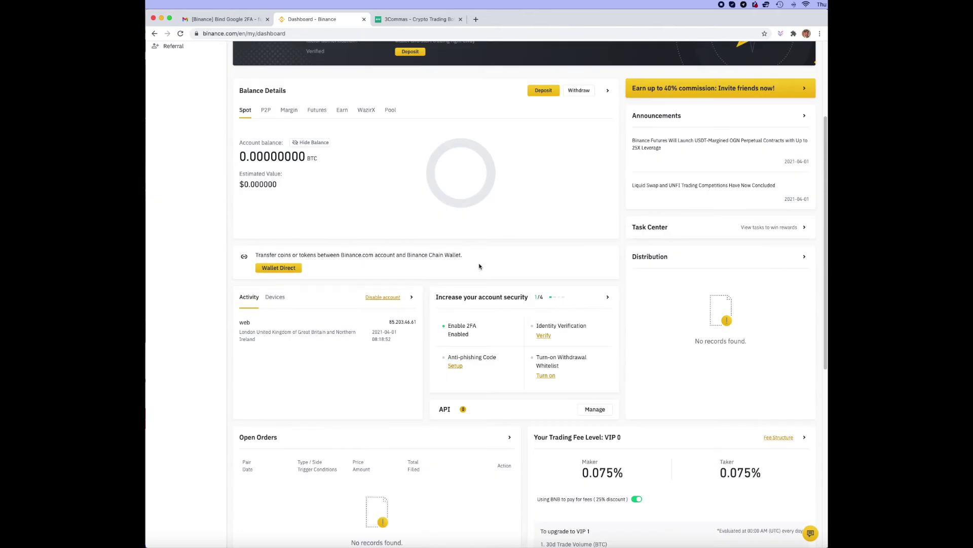
pyautogui.scroll(7, 479, 266)
pyautogui.scroll(-5, 479, 266)
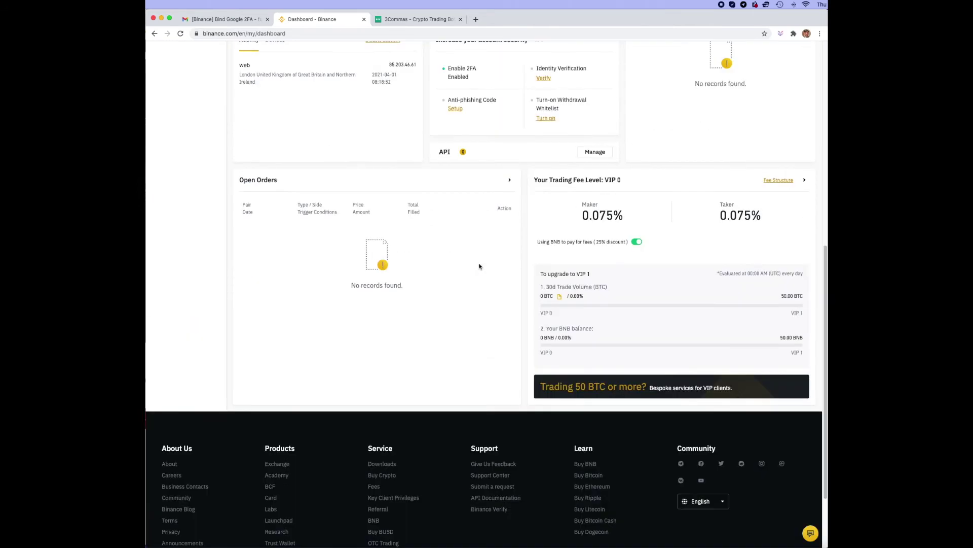
pyautogui.scroll(8, 480, 266)
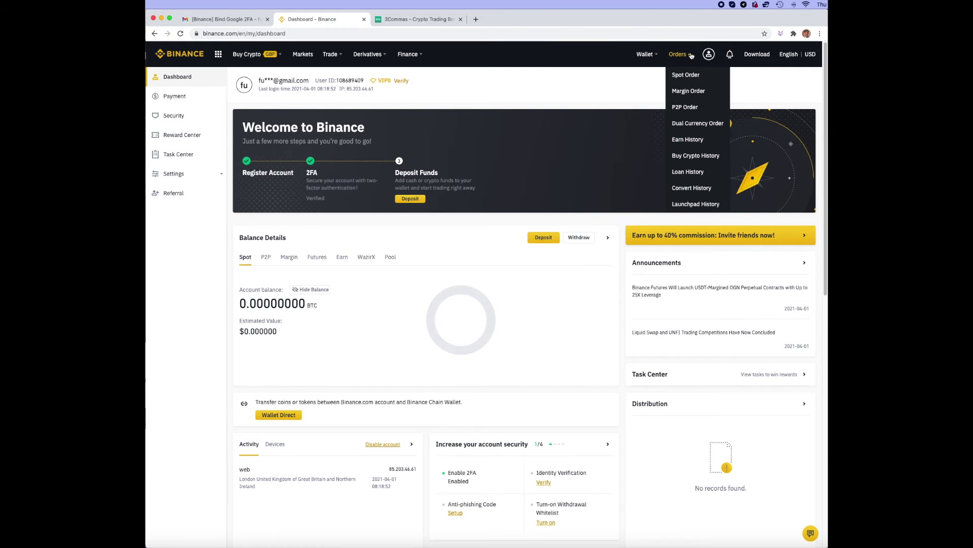
pyautogui.moveTo(728, 56)
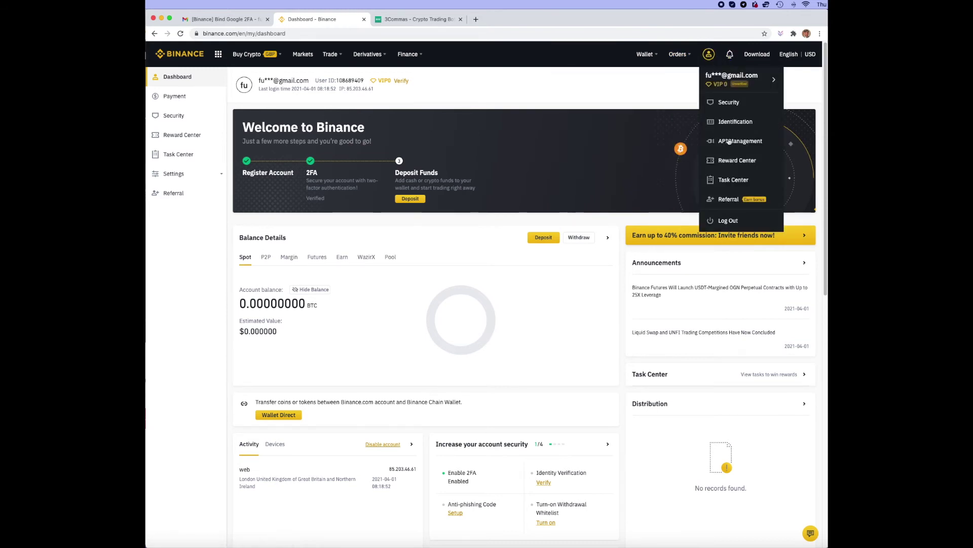
pyautogui.click(729, 142)
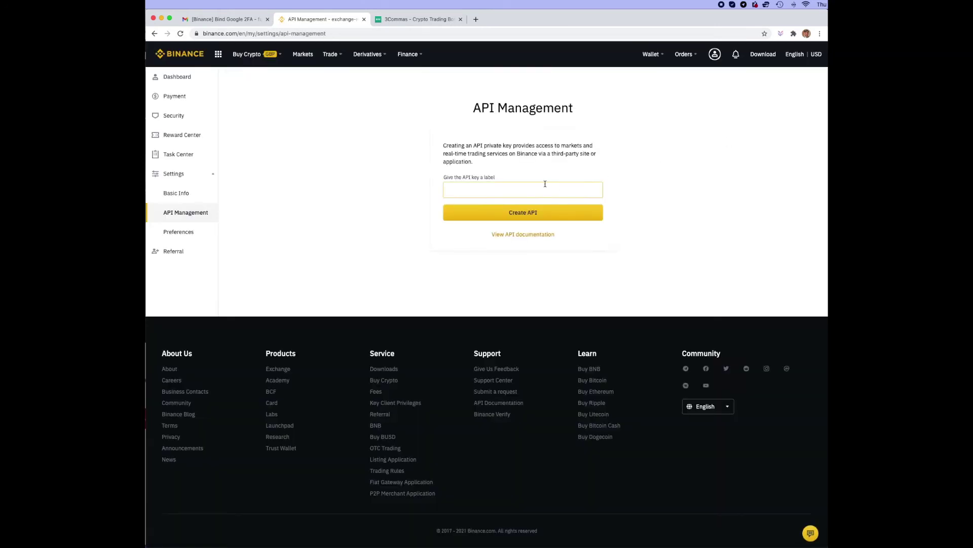
# Label the new Binance API key '3comma' and submit it for creation.
pyautogui.click(505, 193)
pyautogui.write('3commas')
pyautogui.click(504, 212)
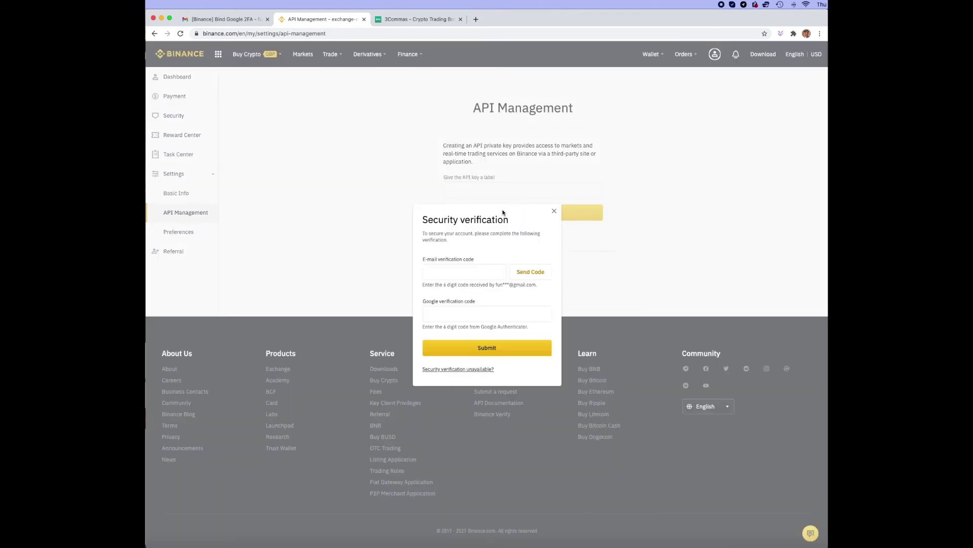
# Request the e-mail verification code in the security verification dialog.
pyautogui.click(469, 272)
pyautogui.click(528, 273)
pyautogui.click(528, 274)
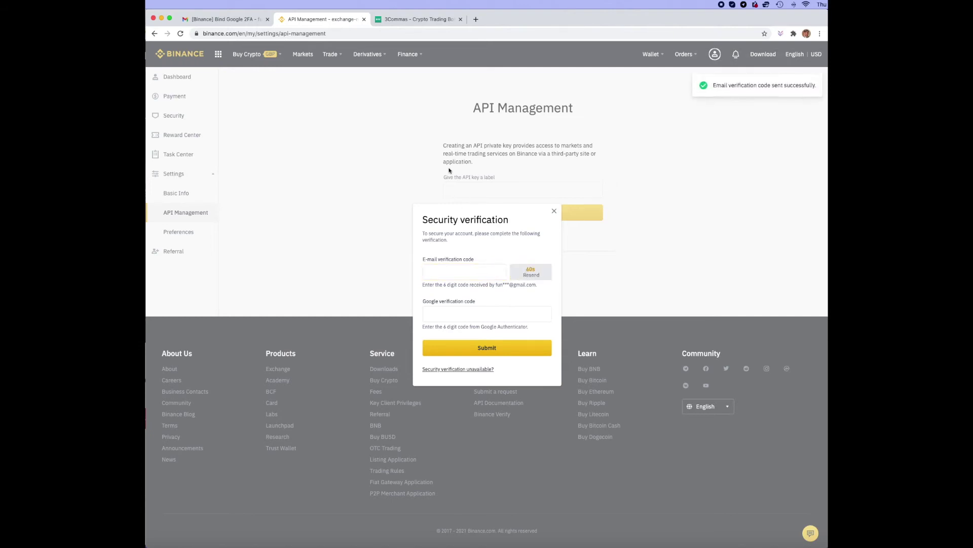
# Refresh the Gmail inbox and open the Binance 'Create New API Key' e-mail.
pyautogui.click(242, 21)
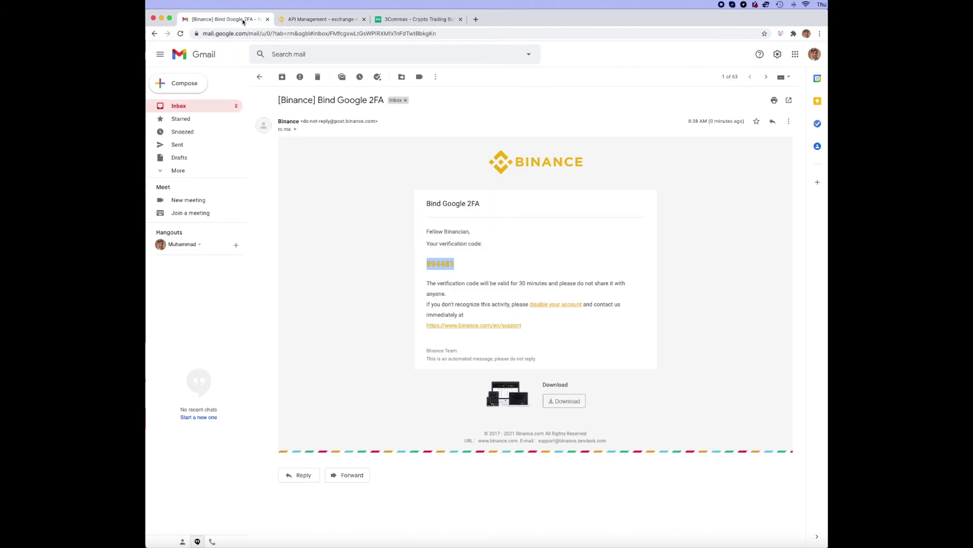
pyautogui.click(190, 111)
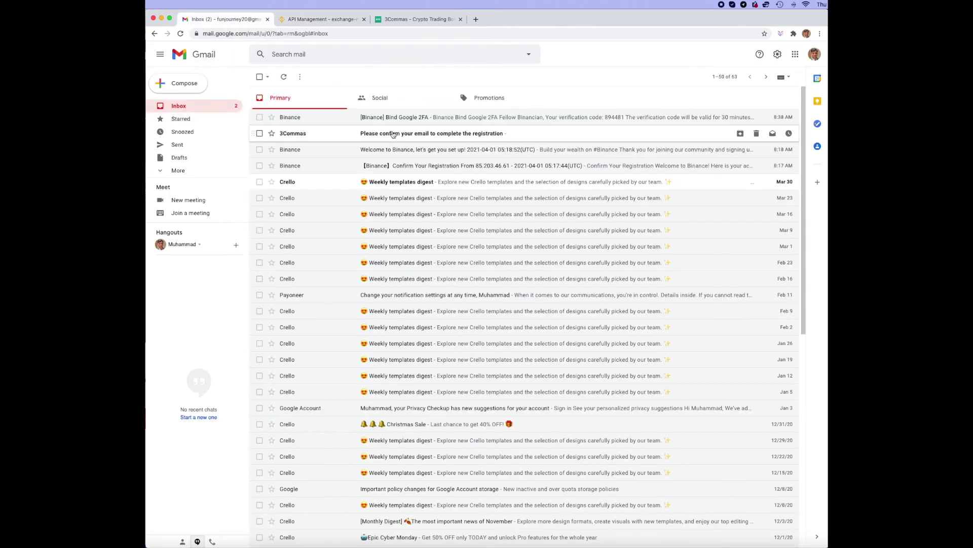
pyautogui.click(285, 76)
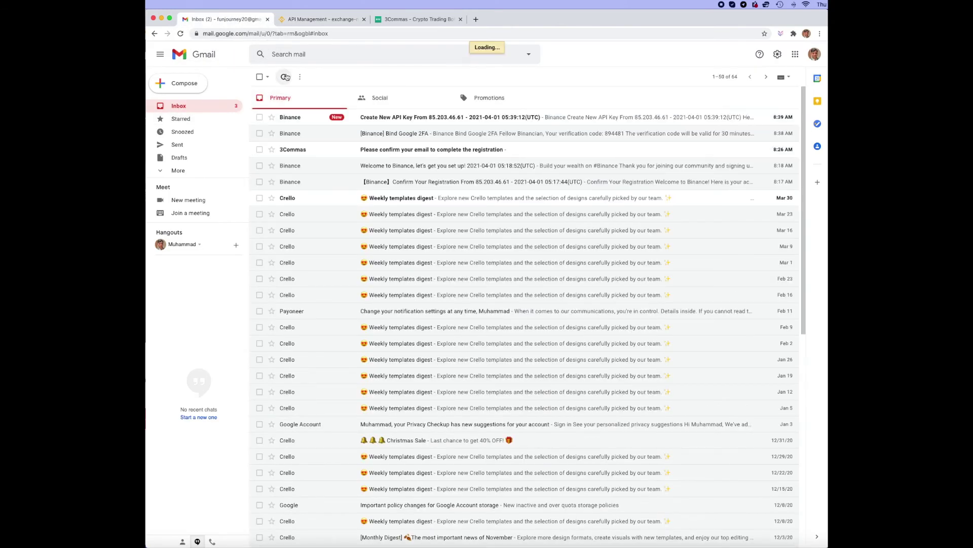
pyautogui.click(394, 120)
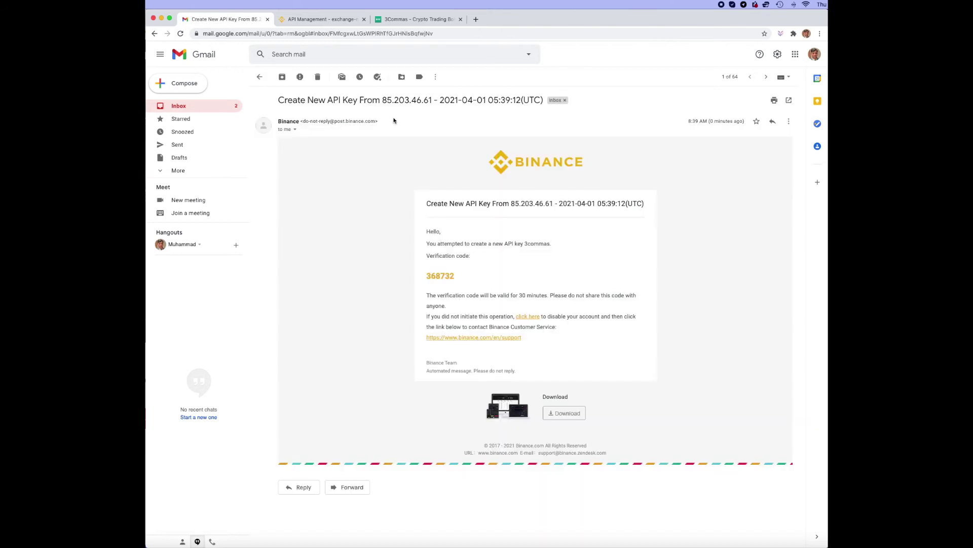
# Copy the e-mail's verification code and return to Binance's e-mail code field.
pyautogui.click(428, 276)
pyautogui.moveTo(428, 276)
pyautogui.mouseDown()
pyautogui.moveTo(458, 280)
pyautogui.moveTo(421, 274)
pyautogui.moveTo(435, 277)
pyautogui.mouseUp()
pyautogui.click(437, 281)
pyautogui.click(462, 280)
pyautogui.rightClick(435, 278)
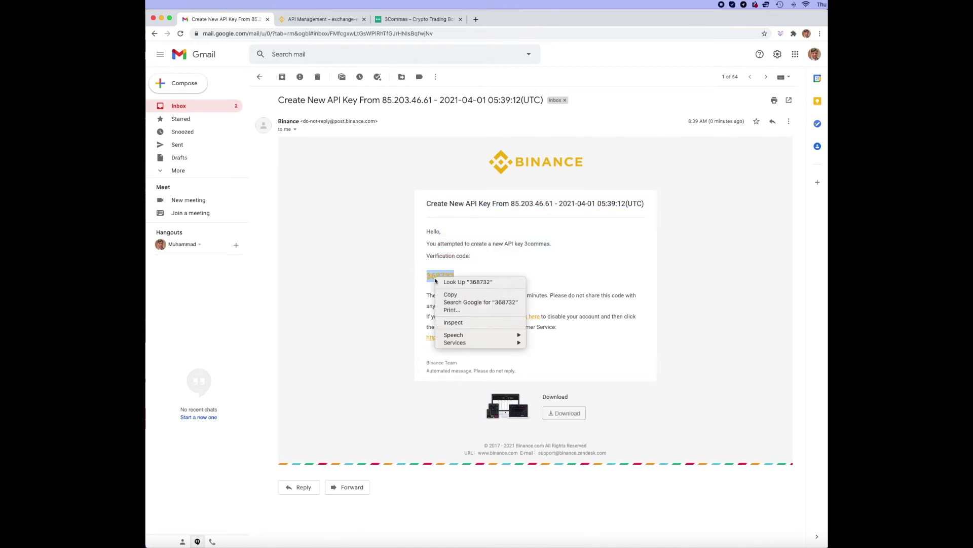
pyautogui.click(343, 20)
pyautogui.click(441, 272)
# Paste the e-mail code, enter the Google Authenticator code, and submit the verification.
pyautogui.rightClick(441, 272)
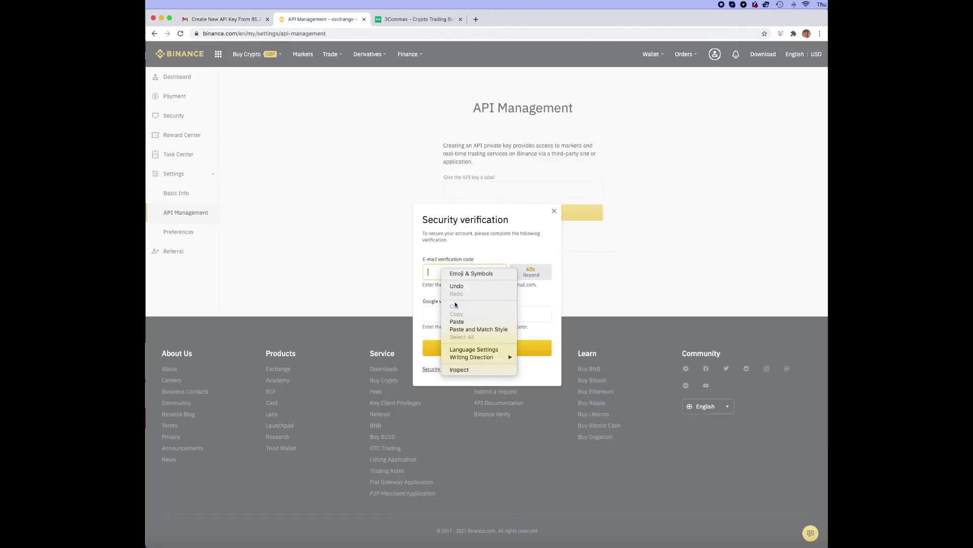
pyautogui.click(458, 320)
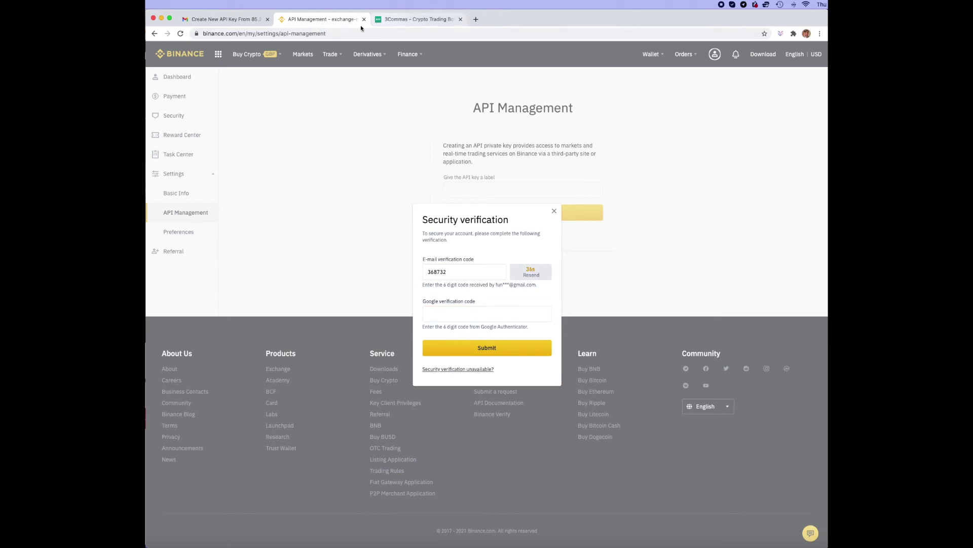
pyautogui.click(445, 315)
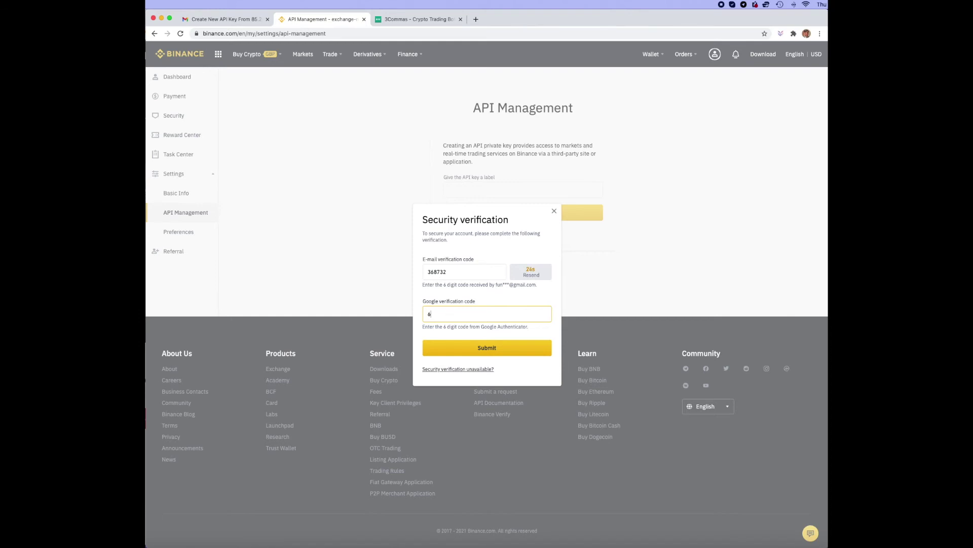
pyautogui.write('2')
pyautogui.click(462, 348)
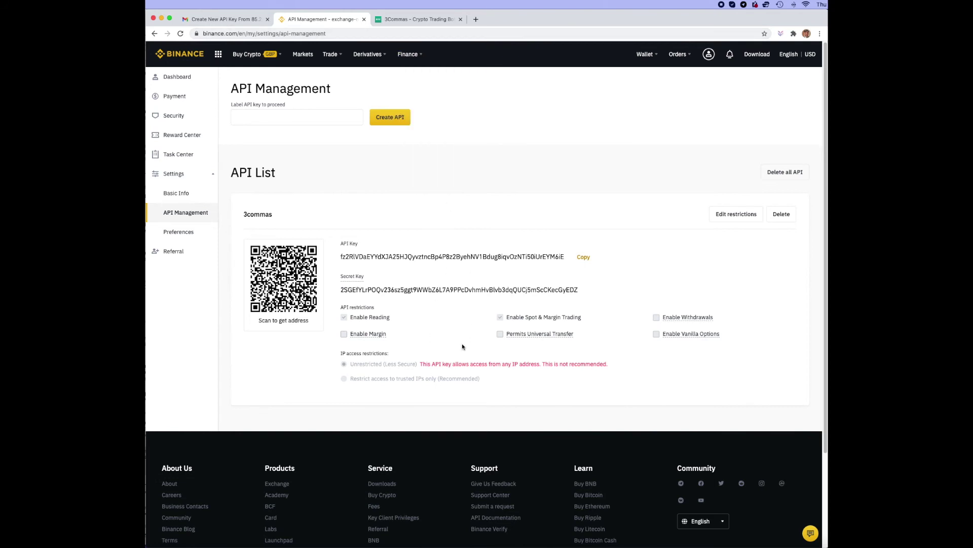
# Scroll down to the new 3commas entry in Binance's API List.
pyautogui.scroll(-1, 462, 347)
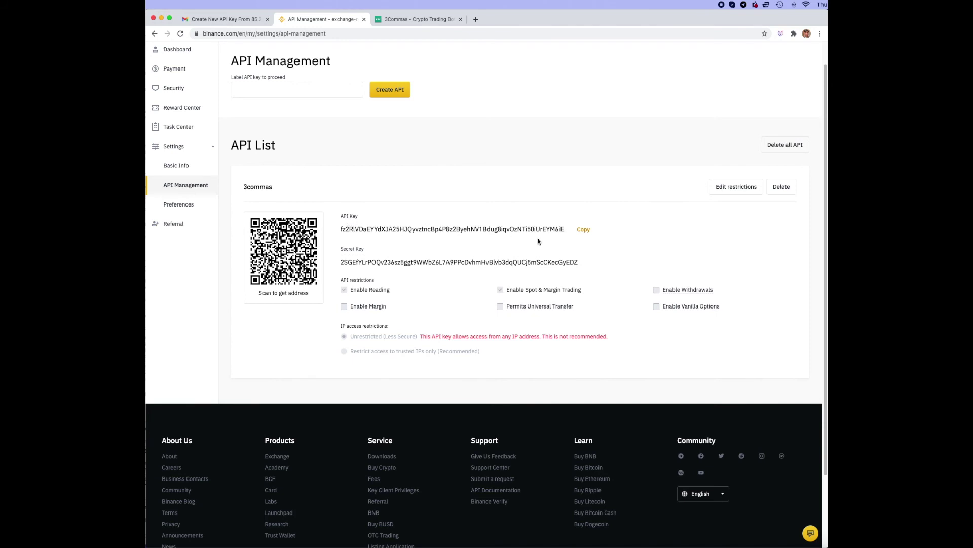
# Copy the Binance API key into the 3Commas API Key field.
pyautogui.click(586, 232)
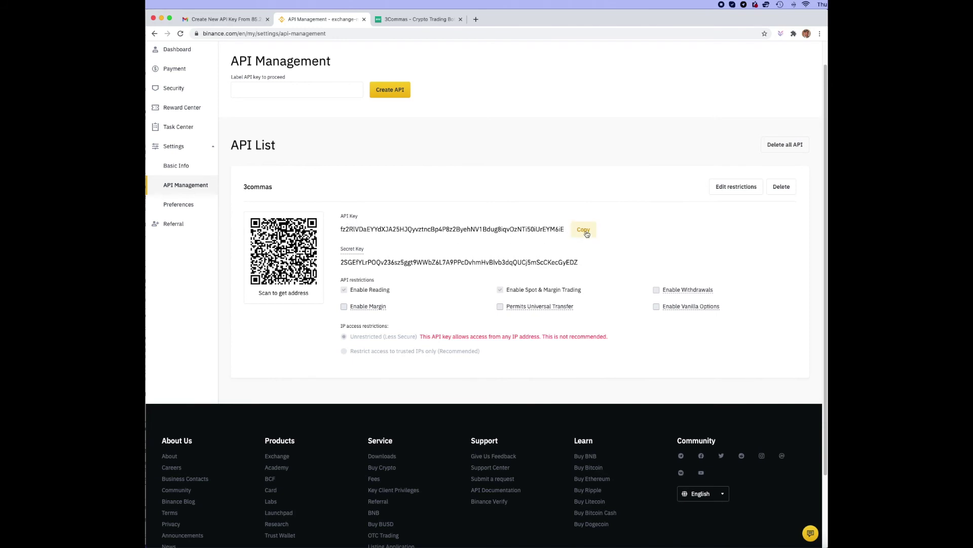
pyautogui.click(421, 19)
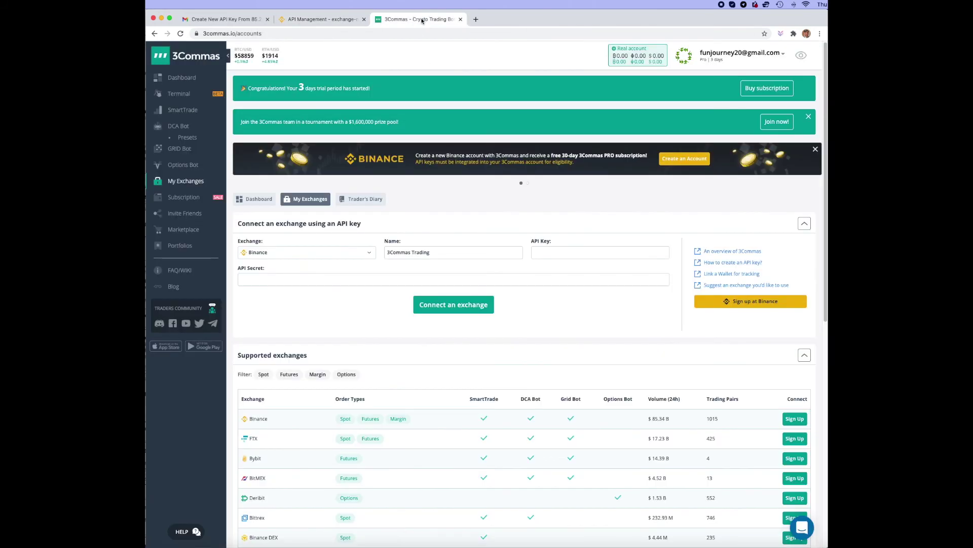
pyautogui.click(539, 253)
pyautogui.rightClick(539, 254)
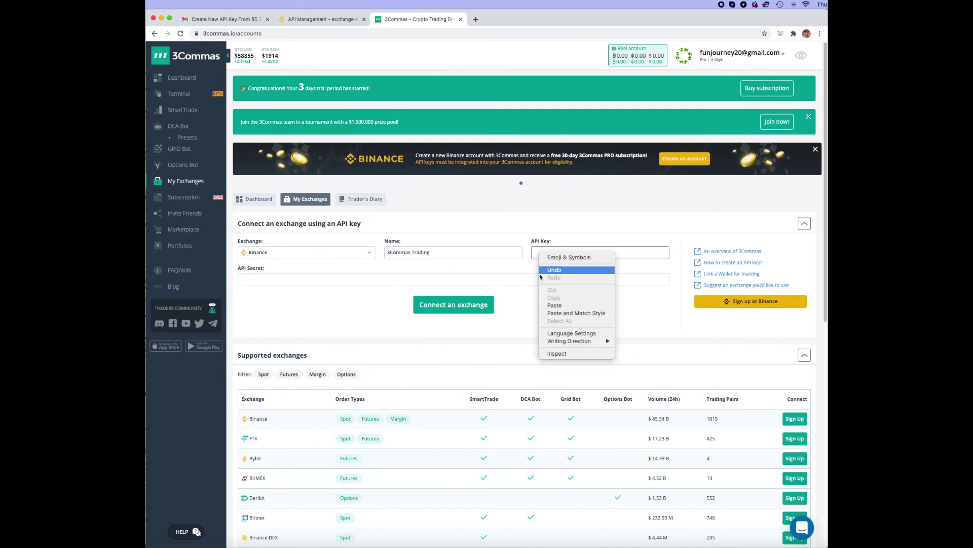
pyautogui.click(550, 306)
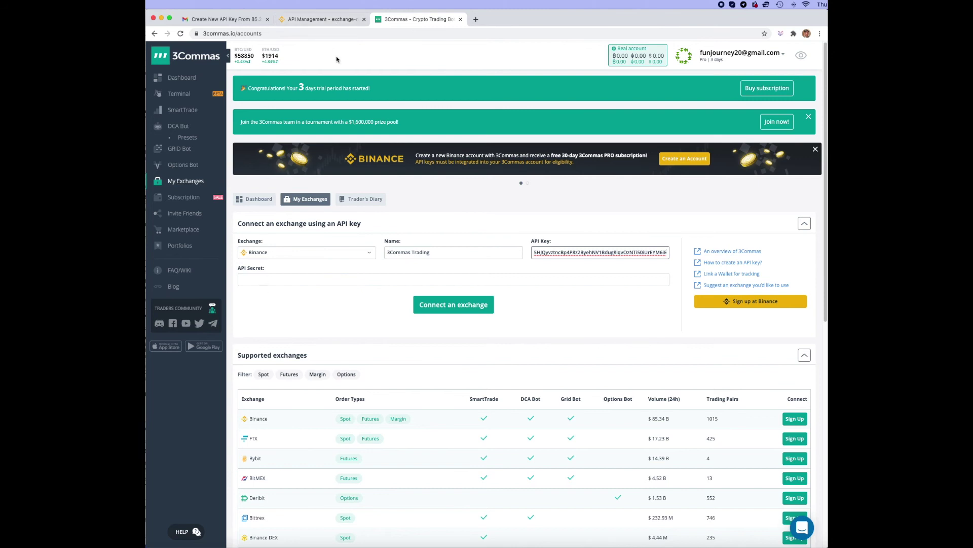
# Copy the Binance Secret Key into 3Commas' API Secret field and connect the exchange.
pyautogui.click(333, 22)
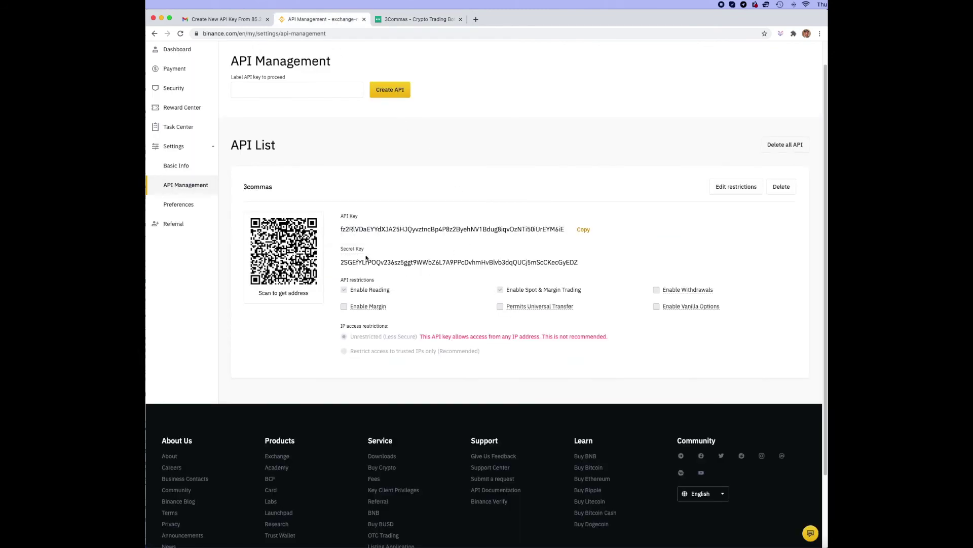
pyautogui.click(341, 261)
pyautogui.moveTo(341, 262); pyautogui.dragTo(591, 263)
pyautogui.rightClick(561, 264)
pyautogui.click(570, 277)
pyautogui.click(417, 20)
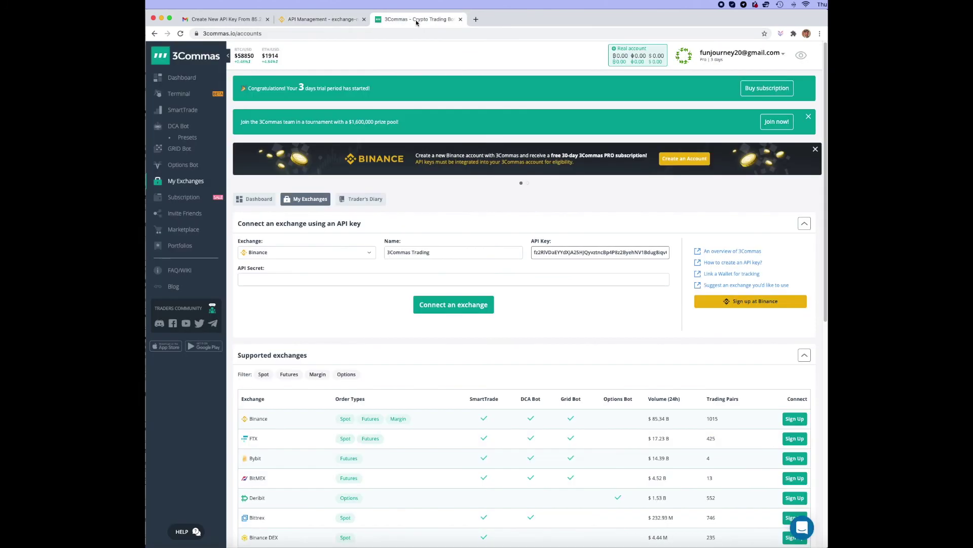
pyautogui.click(326, 282)
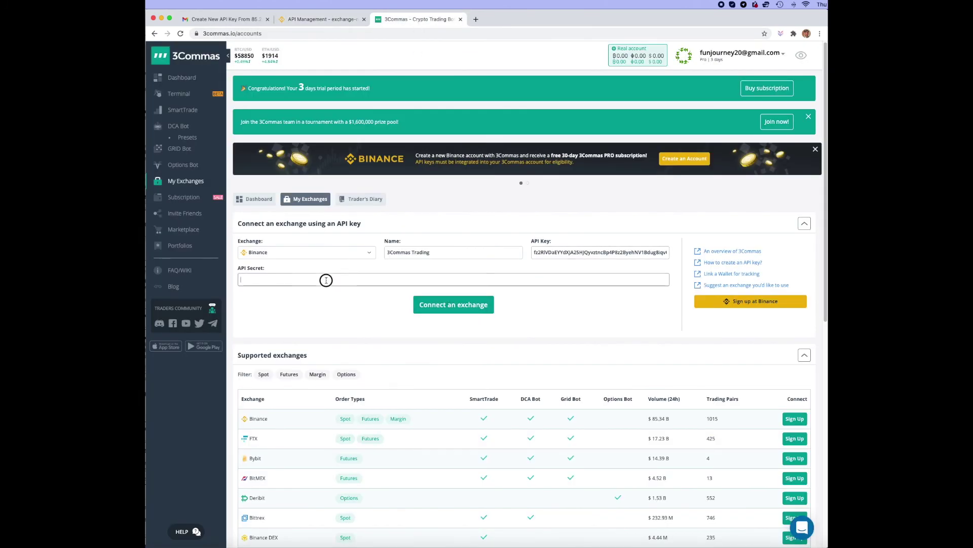
pyautogui.rightClick(326, 280)
pyautogui.click(347, 332)
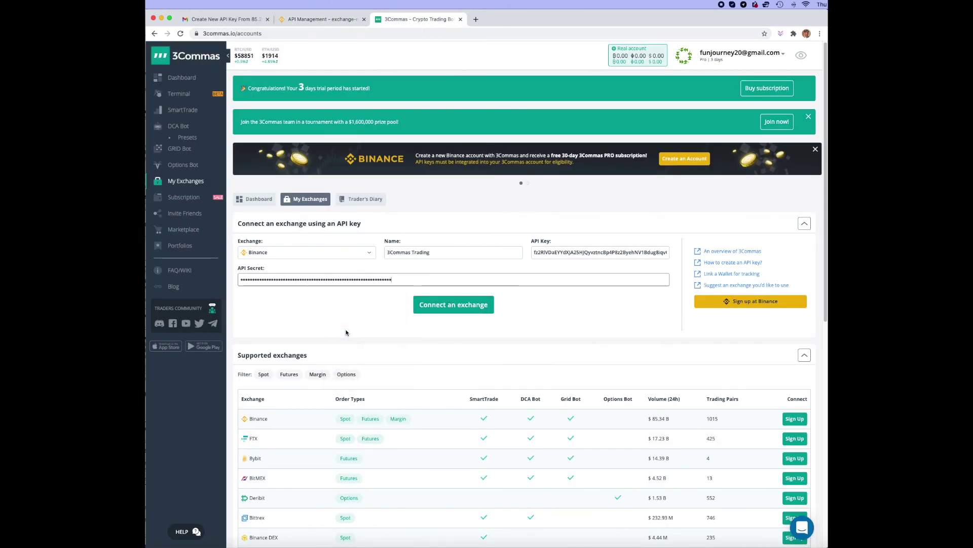
pyautogui.click(448, 310)
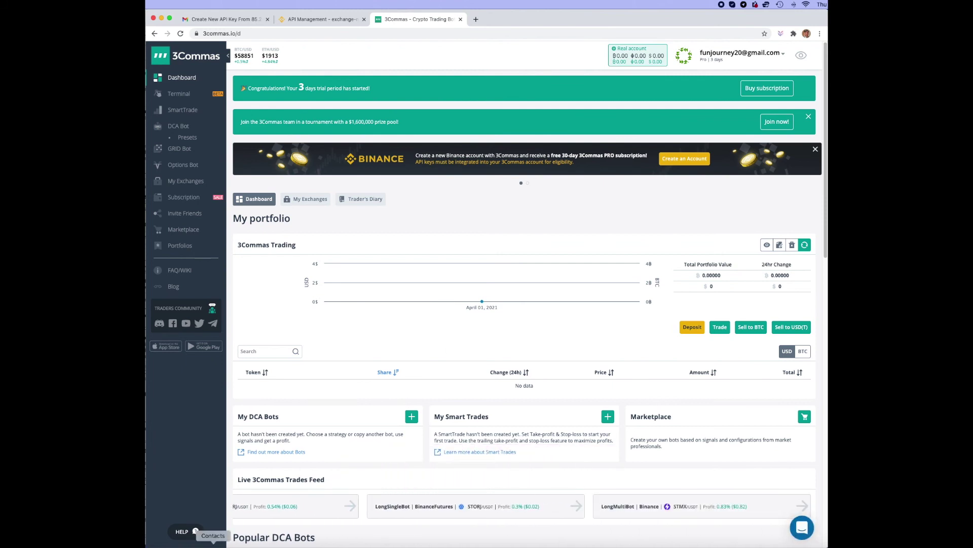
# Go back to Binance and open the account Dashboard from the sidebar.
pyautogui.click(305, 20)
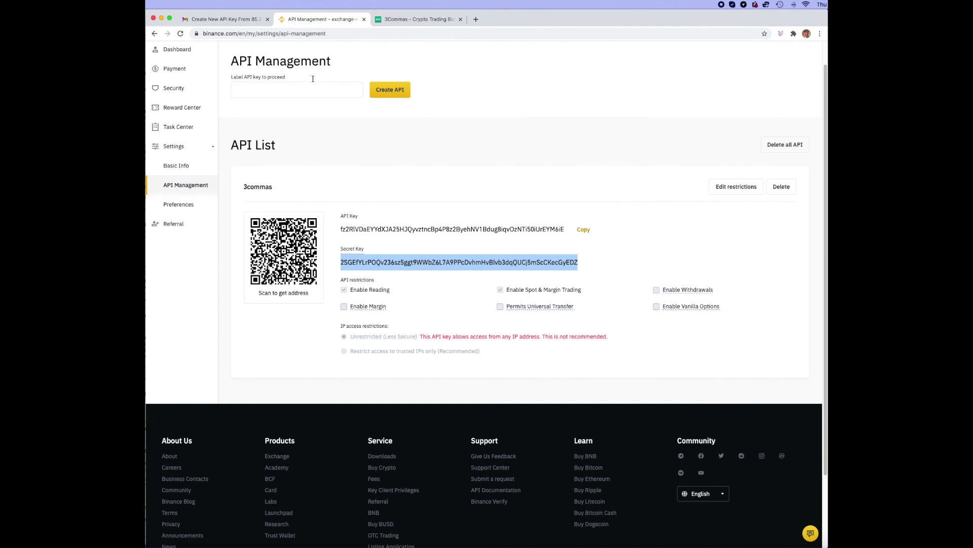
pyautogui.click(184, 48)
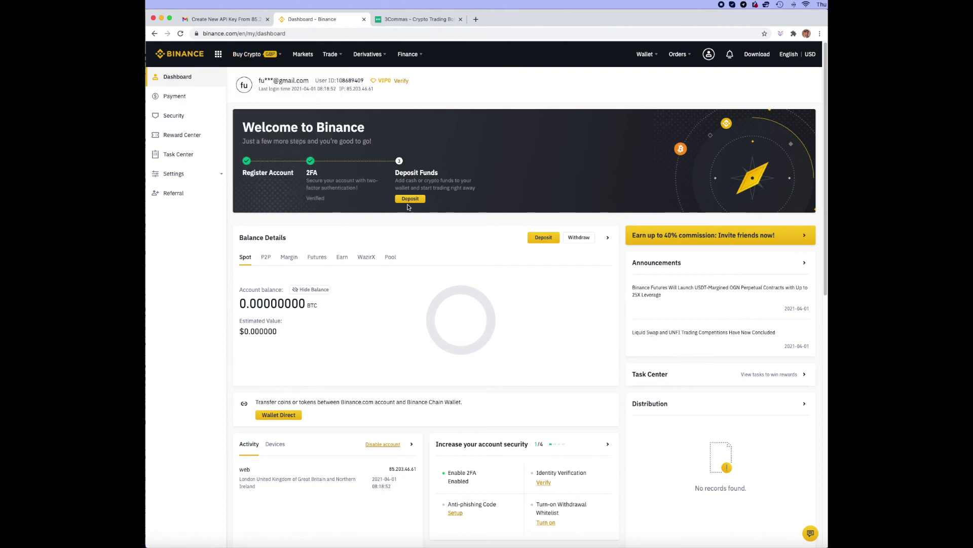
# Open the Fiat and Spot wallet from Binance's Wallet menu.
pyautogui.moveTo(646, 54)
pyautogui.click(655, 93)
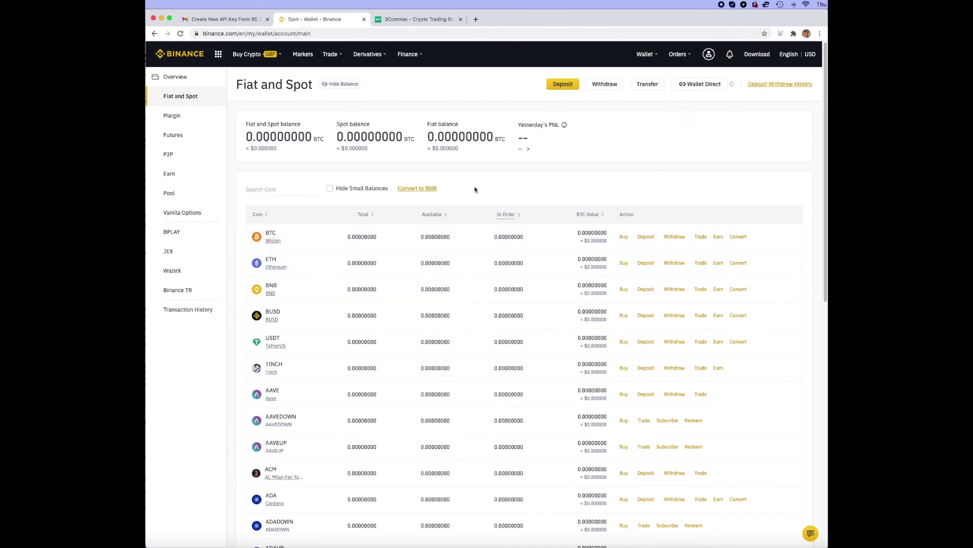
# Return to the 3Commas dashboard showing the 3Commas Trading portfolio.
pyautogui.click(420, 19)
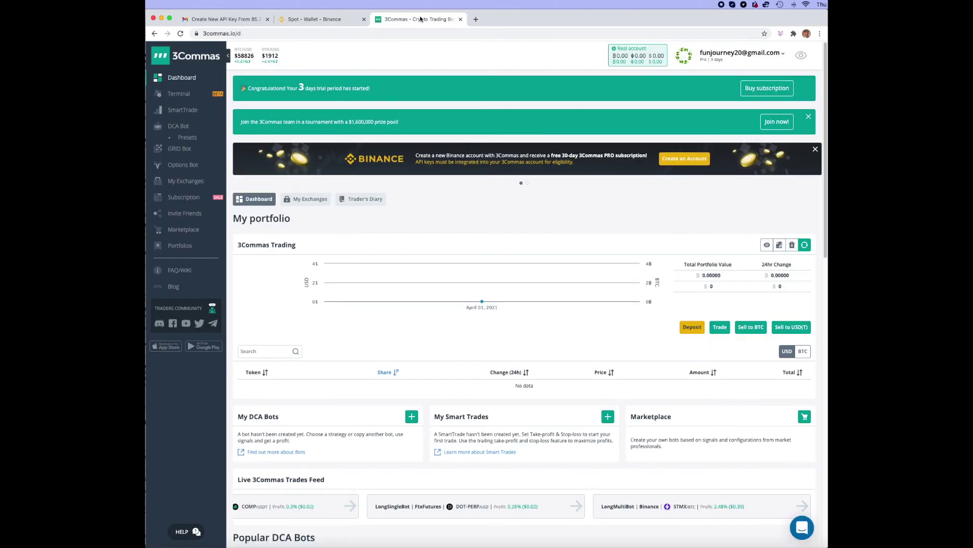